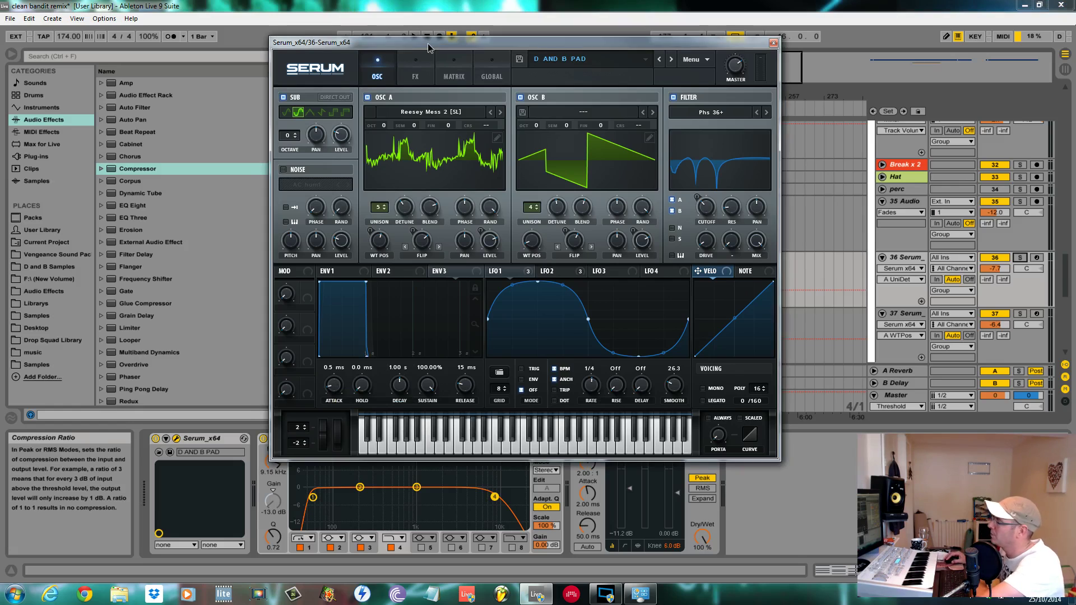
Drag the Serum 'D AND B PAD' window to the lower left of the Ableton screen
drag(427, 46, 426, 53)
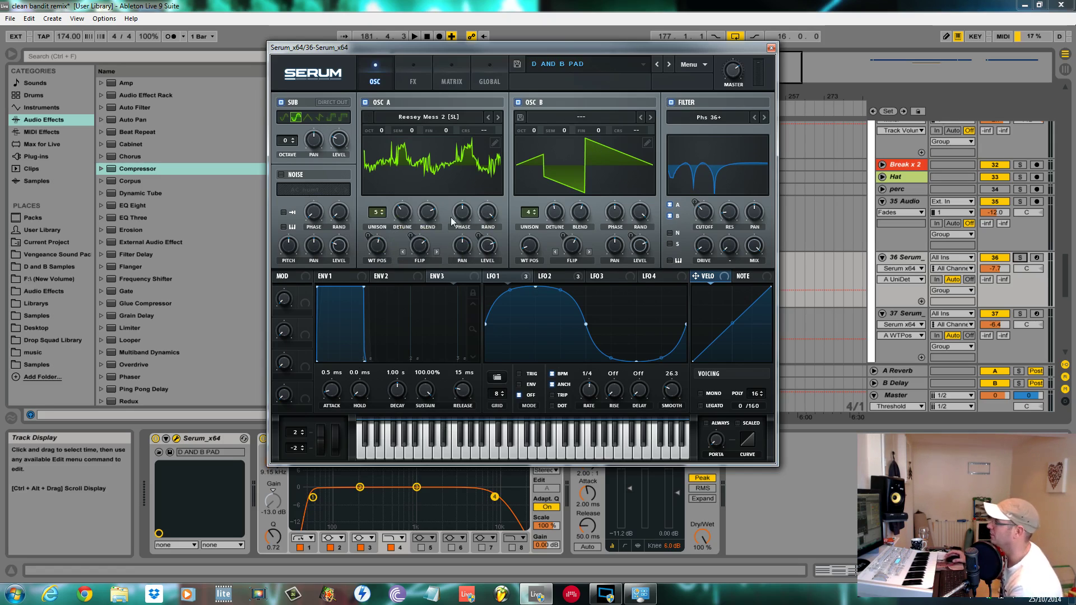
mouse_move(490, 55)
mouse_down()
mouse_move(304, 107)
mouse_move(288, 87)
mouse_up()
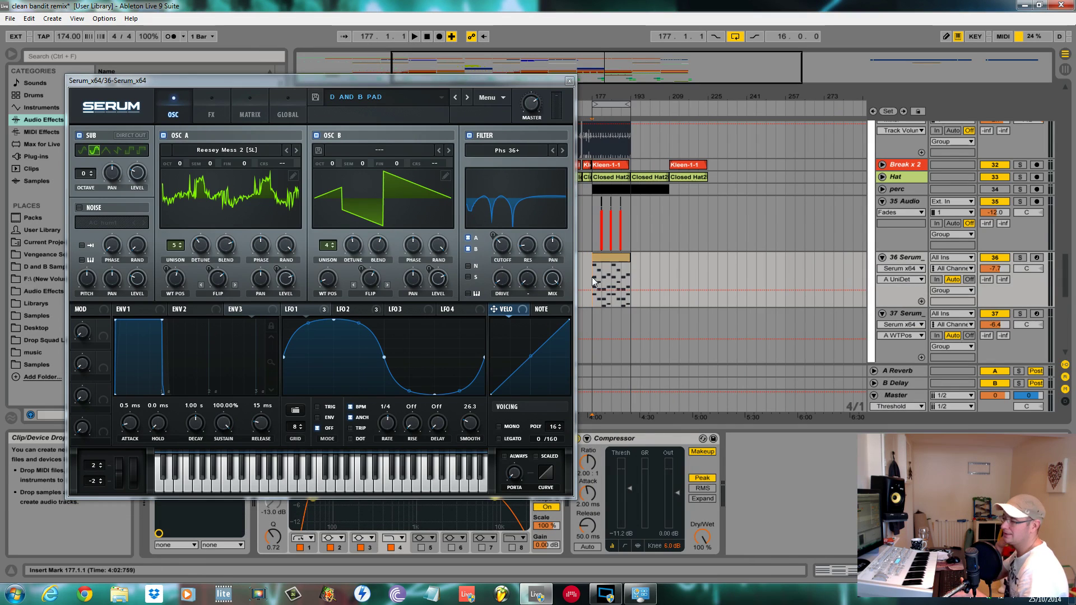
Start song playback, reposition the Serum window, glance at FX, and load the Init preset
key(space)
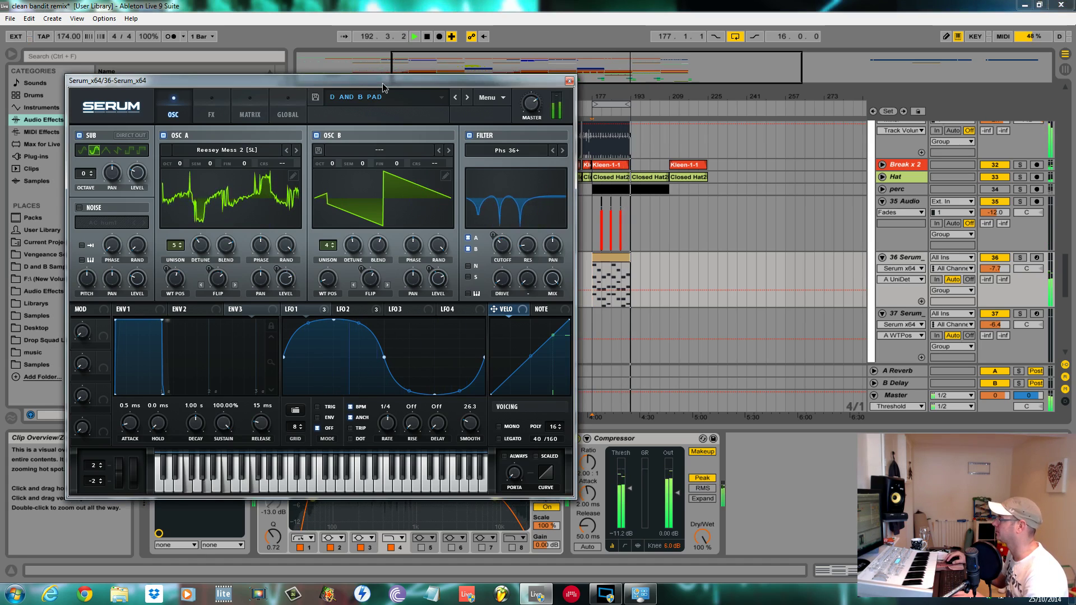
drag(382, 87, 543, 102)
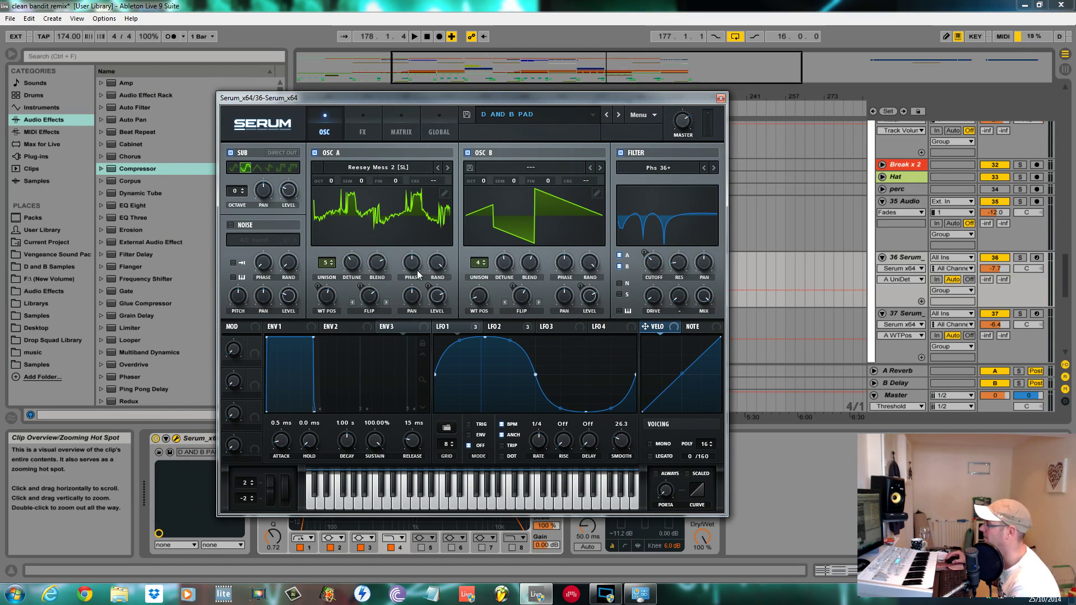
click(364, 133)
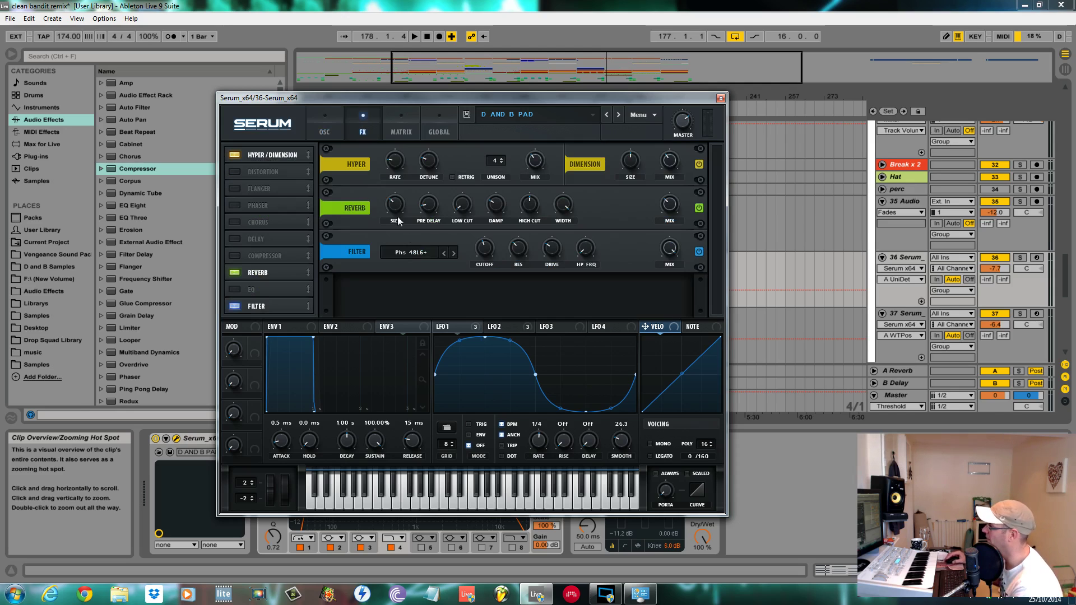
click(325, 131)
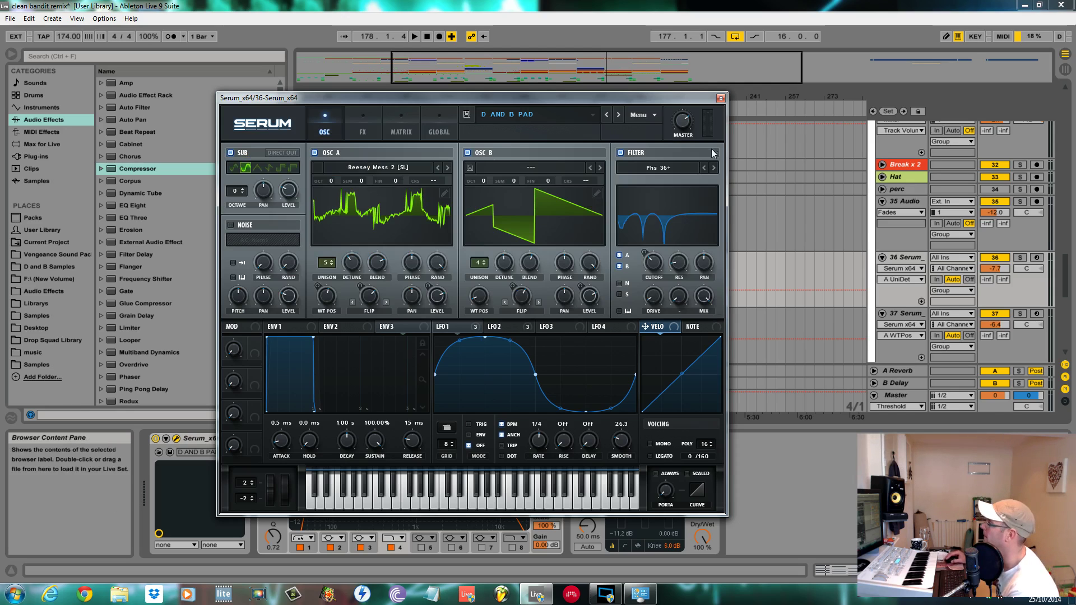
click(639, 114)
Load the Spectral 'Reesey Mess 2 [SL]' wavetable into oscillator A and show it in 3D
click(664, 171)
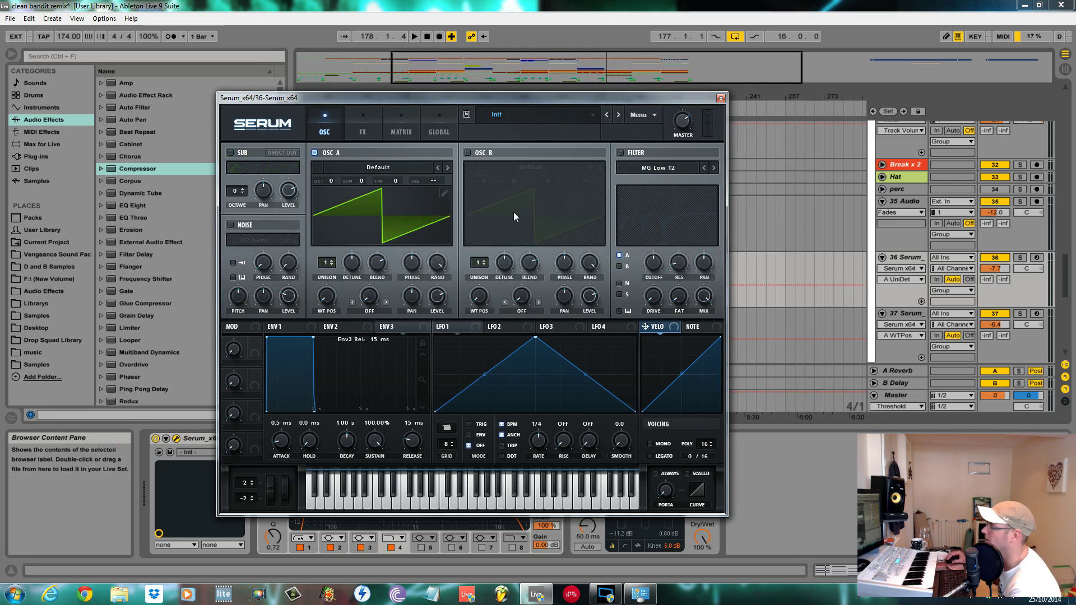
click(400, 167)
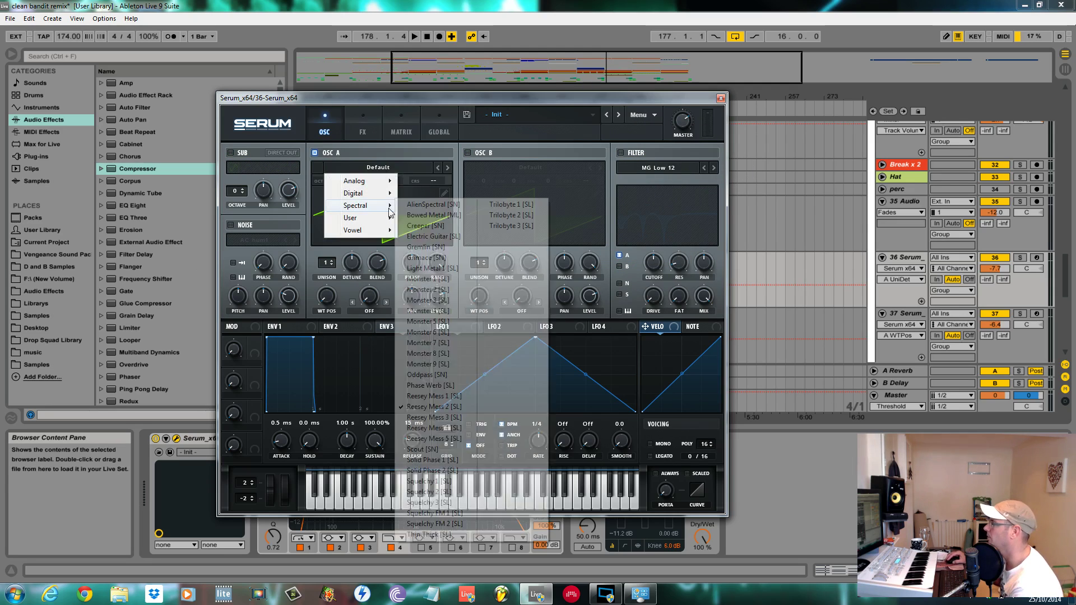
mouse_move(356, 205)
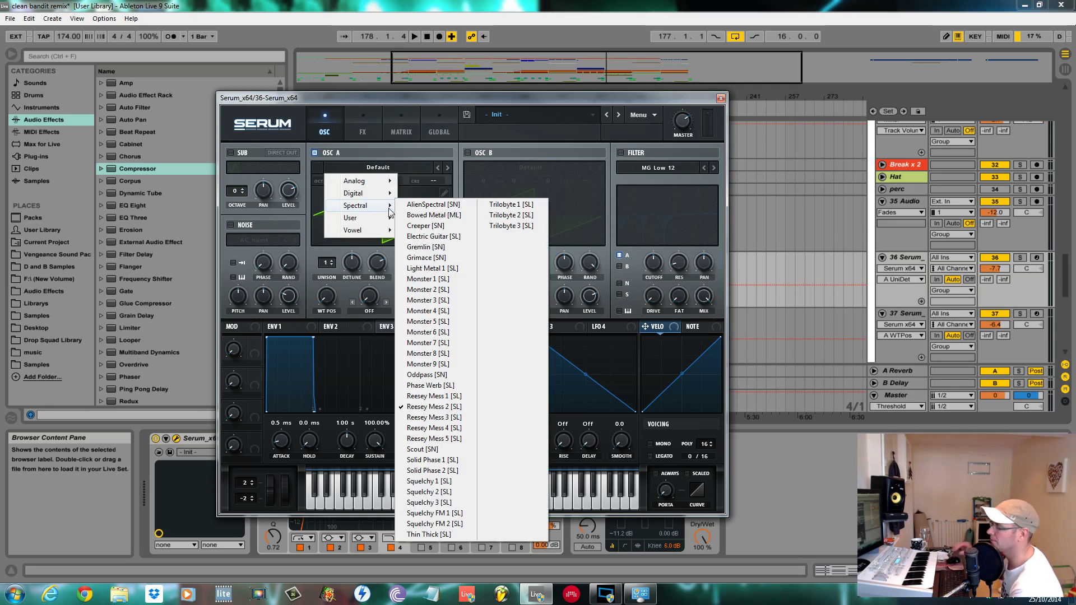
click(415, 408)
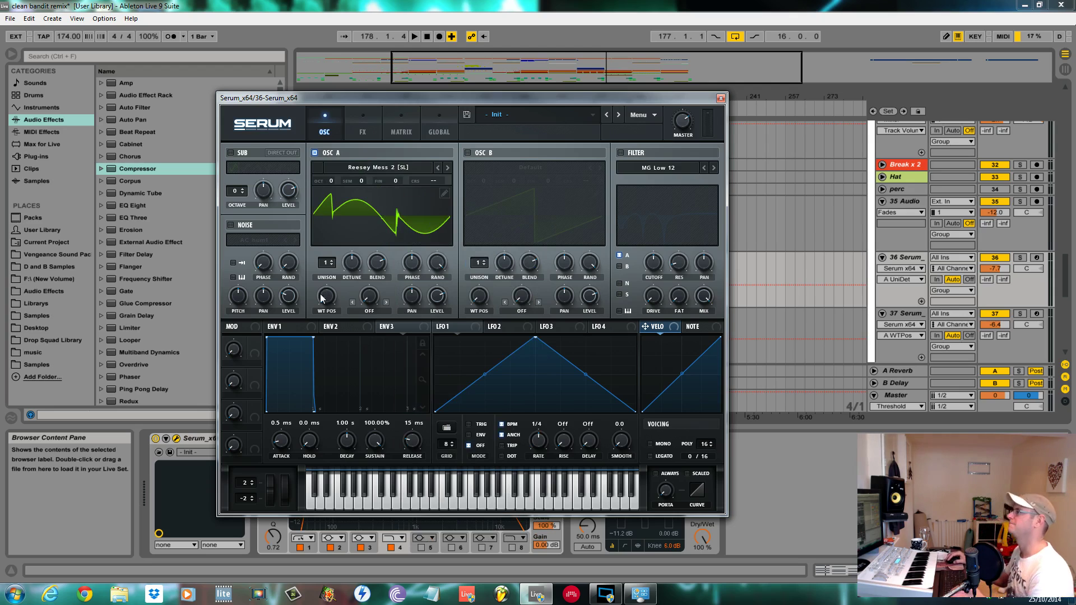
click(377, 219)
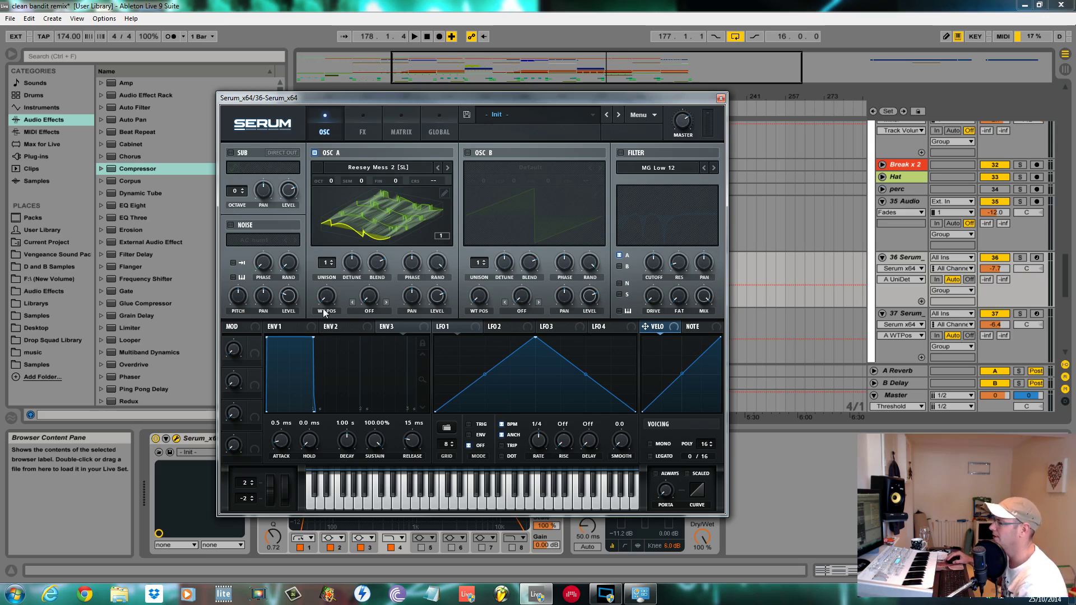
Sweep oscillator A's wavetable position, tweak detune, and settle WT POS at 125
mouse_move(324, 300)
mouse_down()
mouse_move(323, 191)
mouse_move(324, 216)
mouse_up()
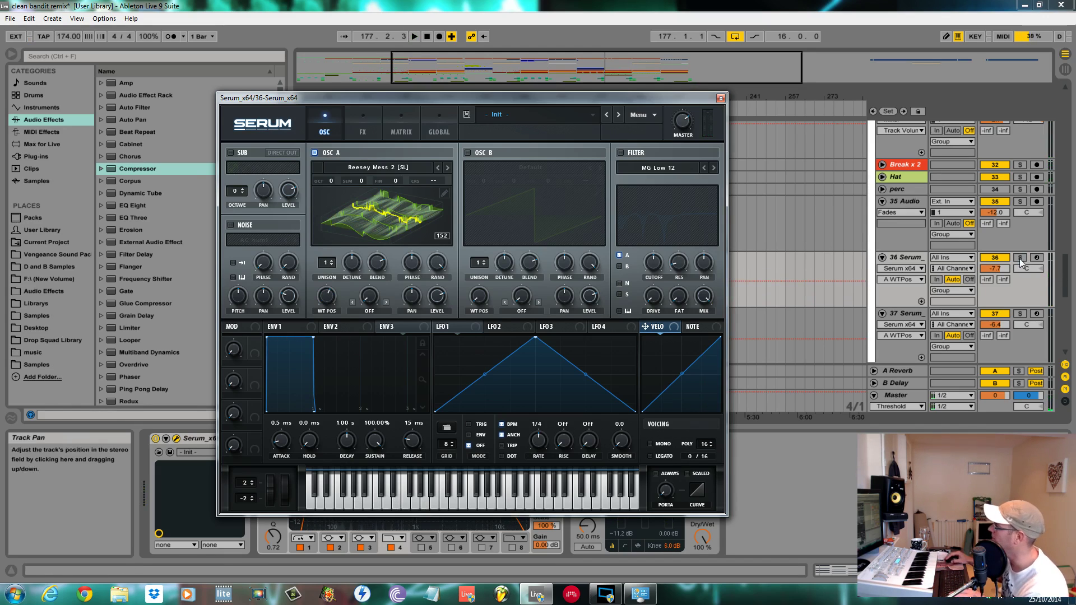
drag(351, 269, 350, 263)
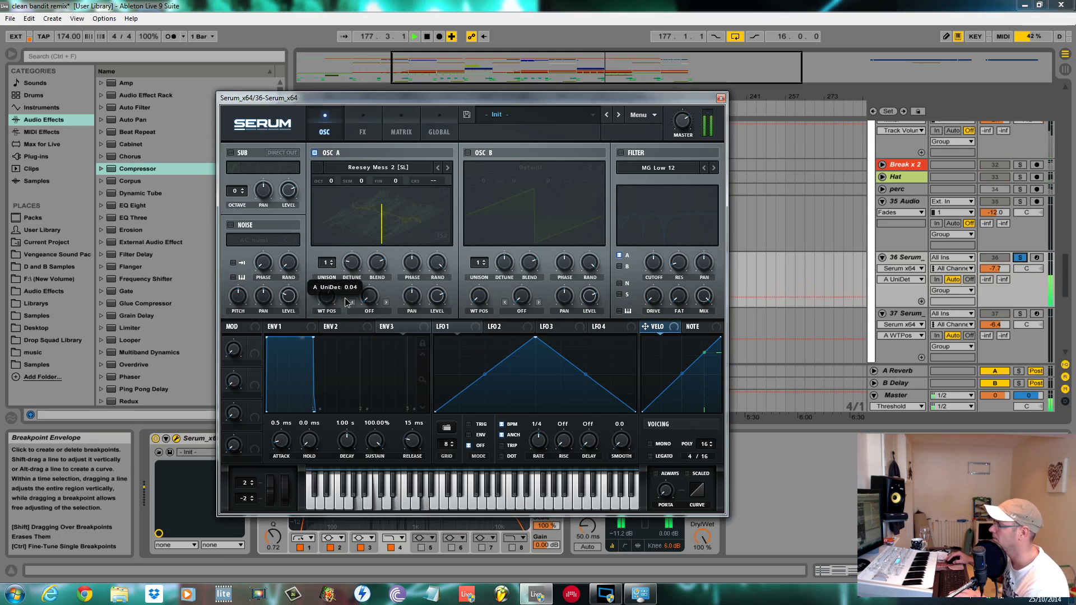
mouse_move(326, 298)
mouse_down()
mouse_move(316, 360)
mouse_move(309, 208)
mouse_move(287, 312)
mouse_up()
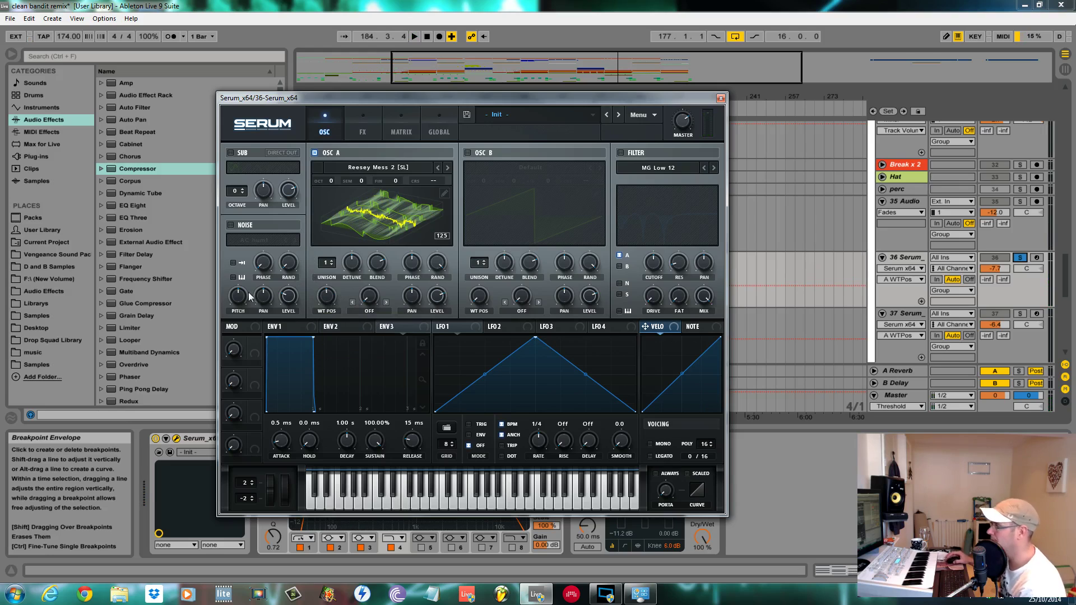
Give oscillator A five unison voices with increased detune spread
click(325, 263)
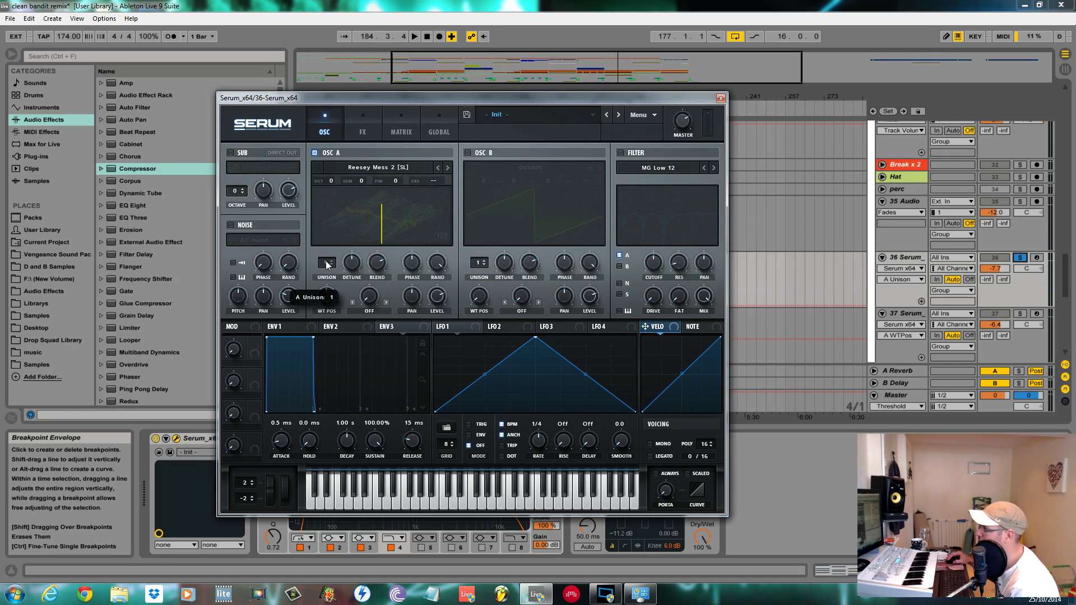
click(334, 260)
click(332, 261)
click(333, 261)
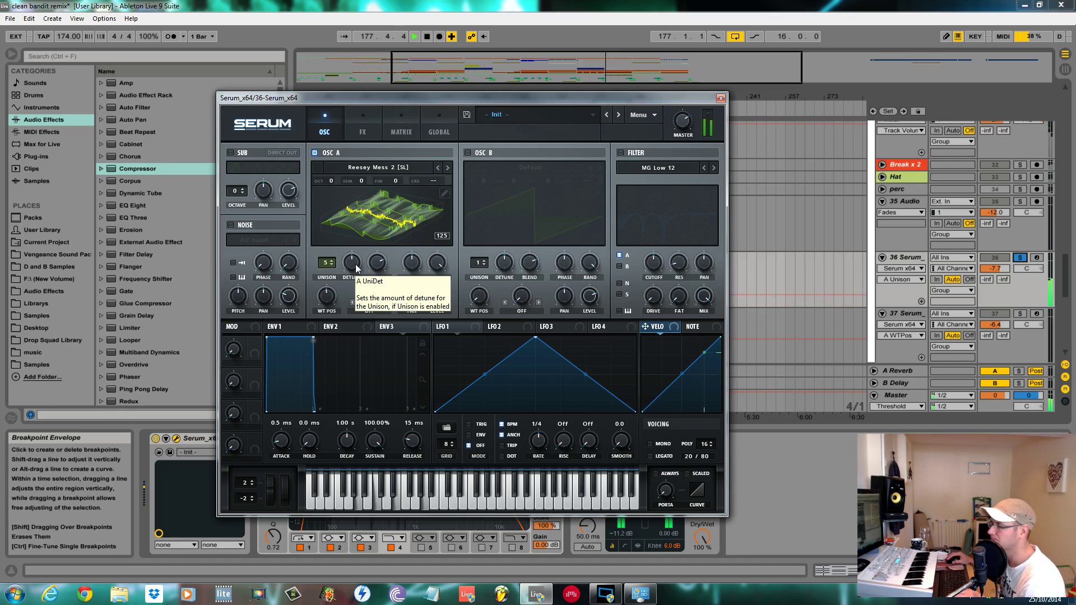
drag(354, 266, 357, 284)
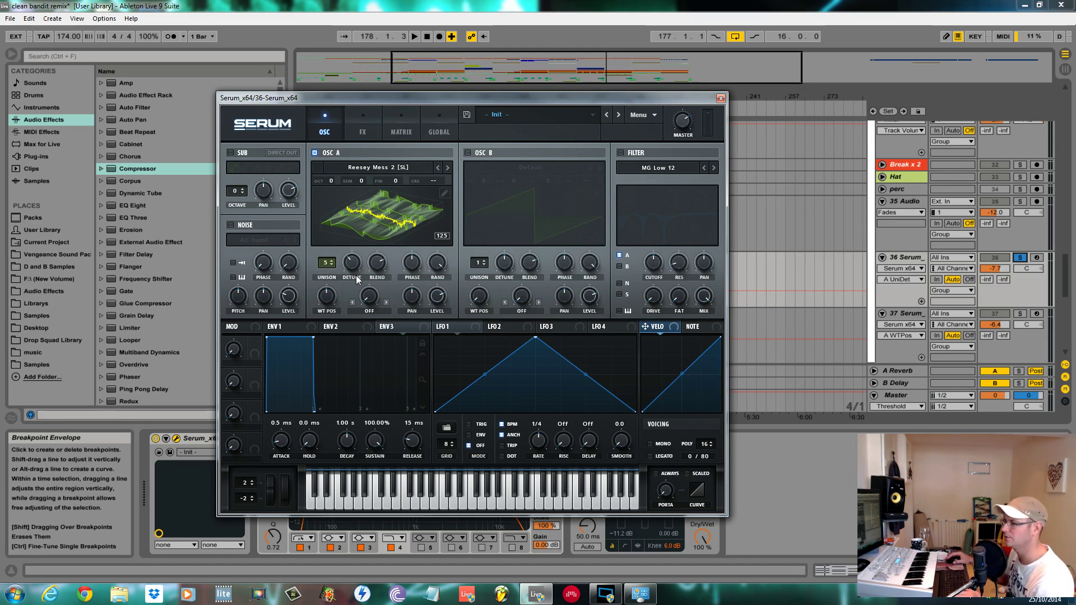
Audition the track briefly, then set oscillator A's wavetable position to 136
key(space)
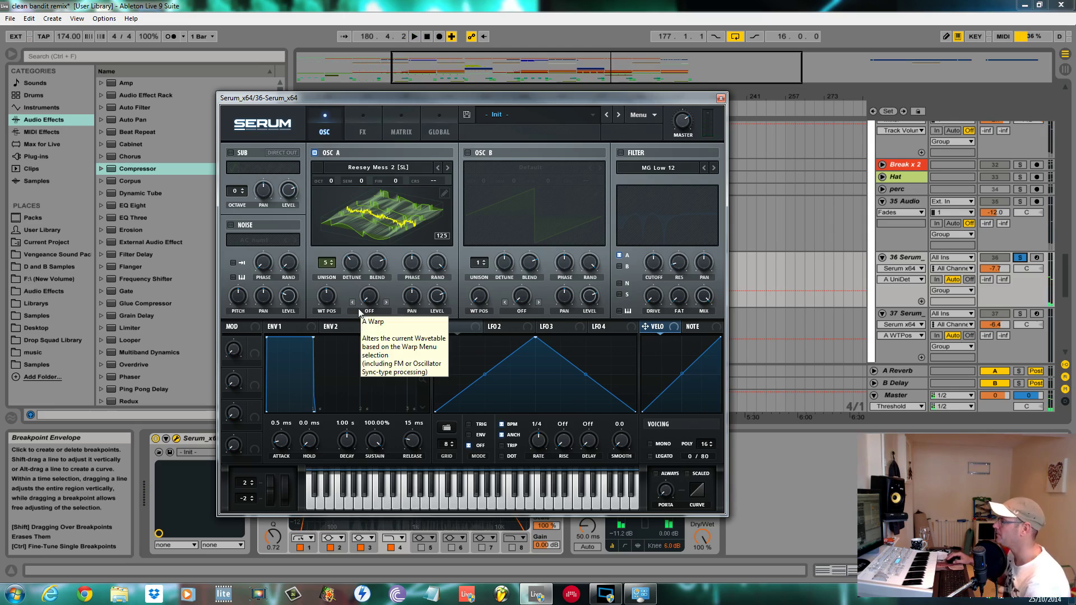
key(space)
drag(327, 305, 328, 300)
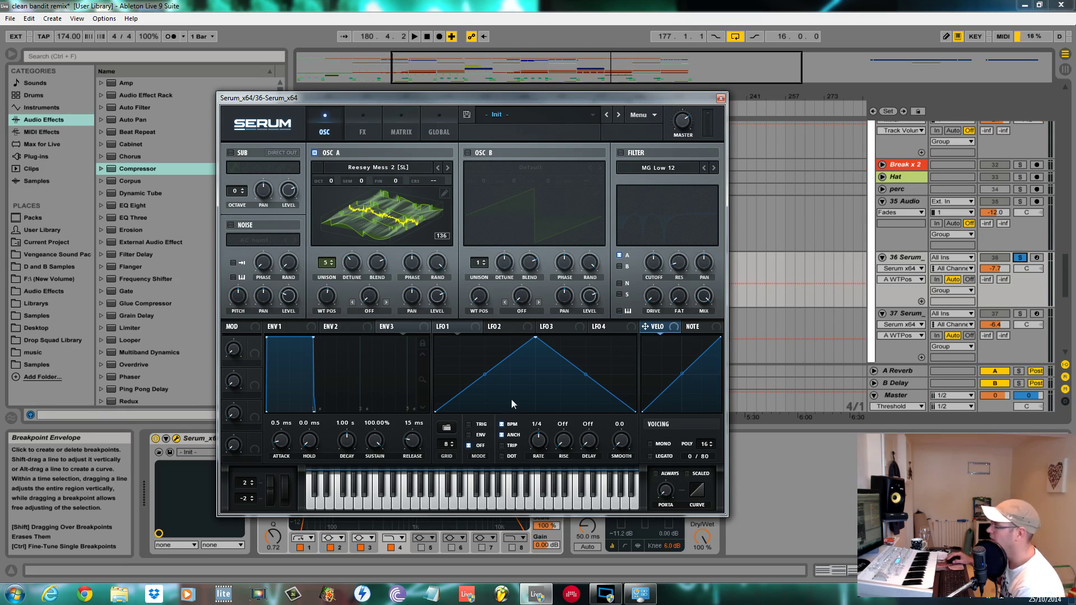
Route LFO 1 to oscillator A's WT POS knob and change LFO 1's shape to a sine
click(457, 329)
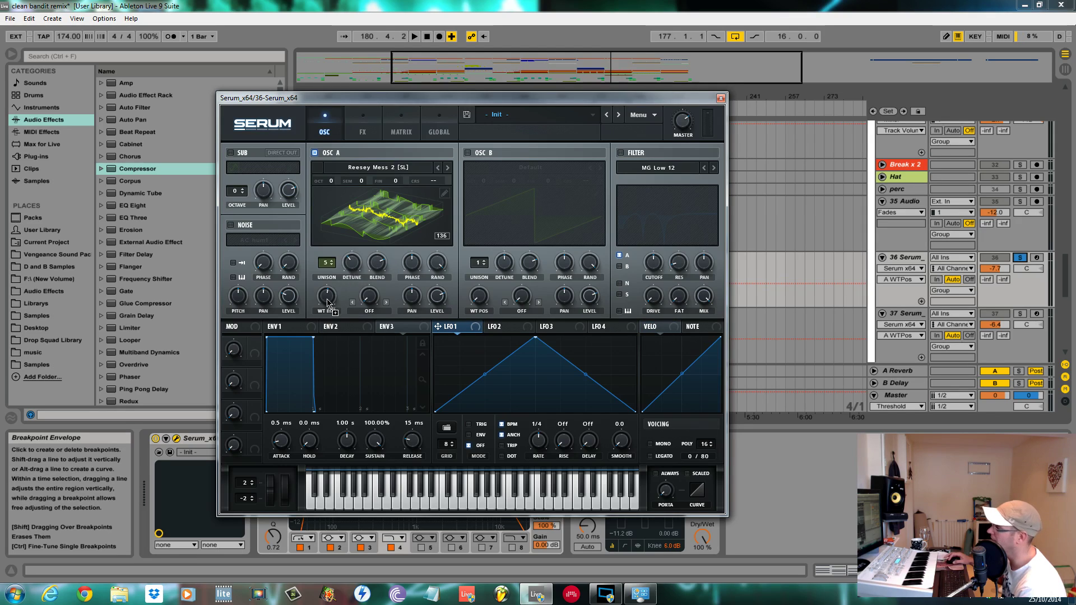
drag(458, 327, 328, 298)
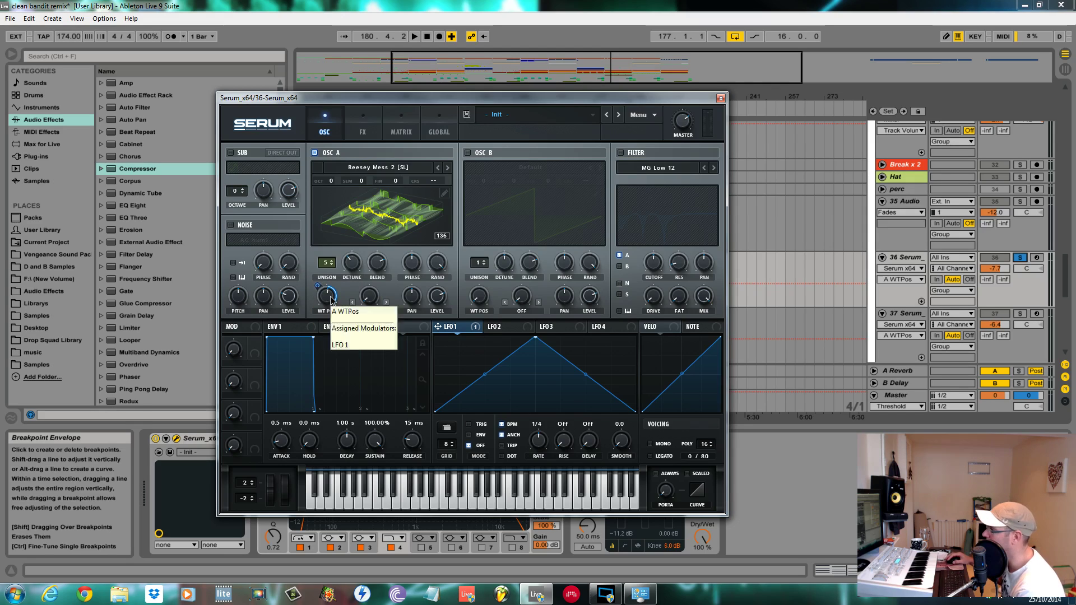
drag(327, 296, 330, 297)
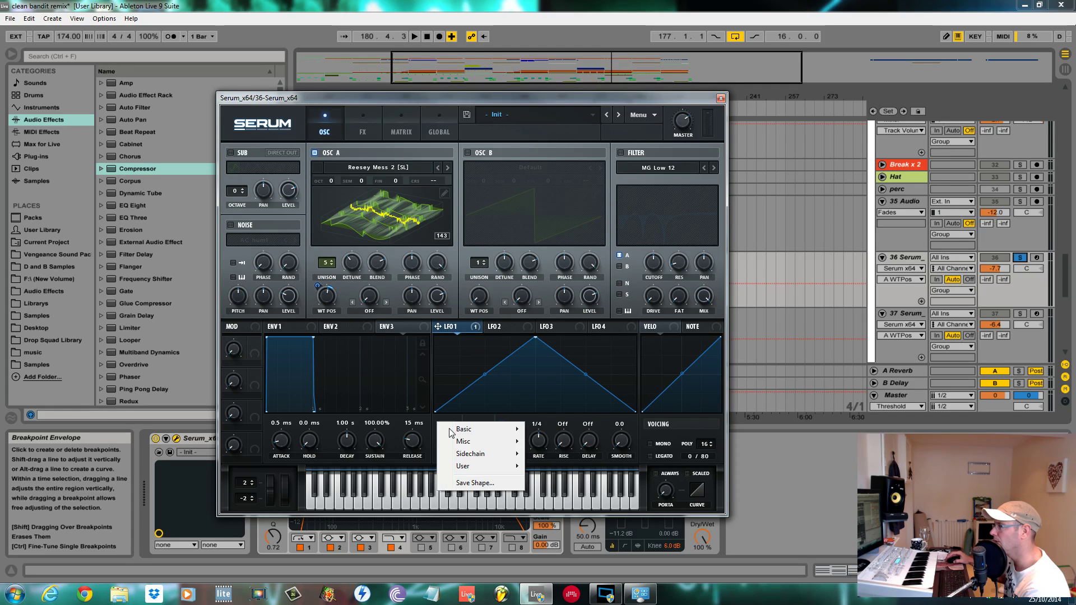
mouse_move(464, 429)
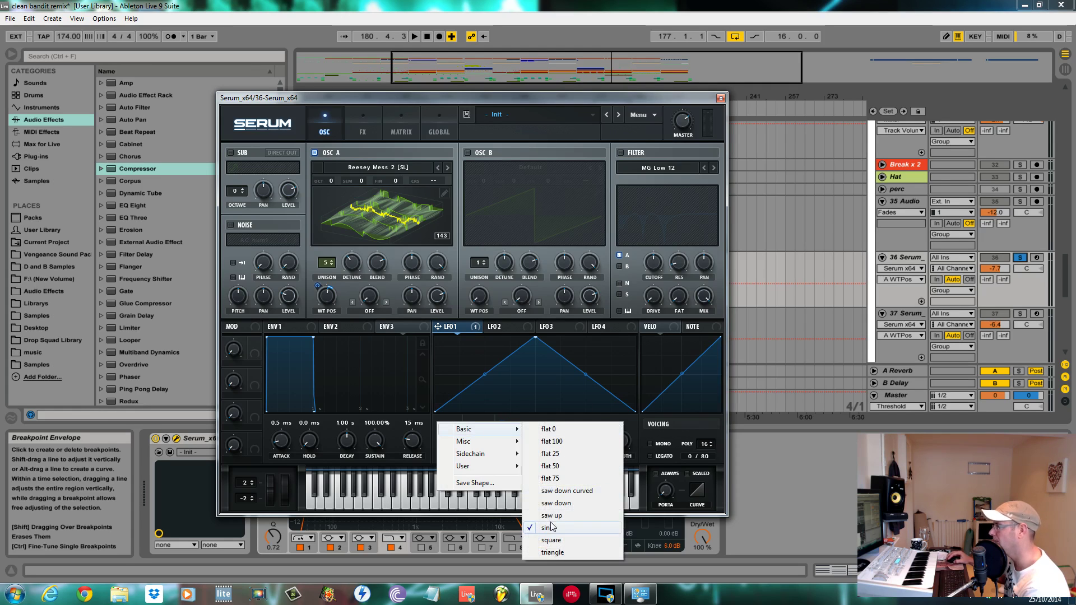
click(551, 532)
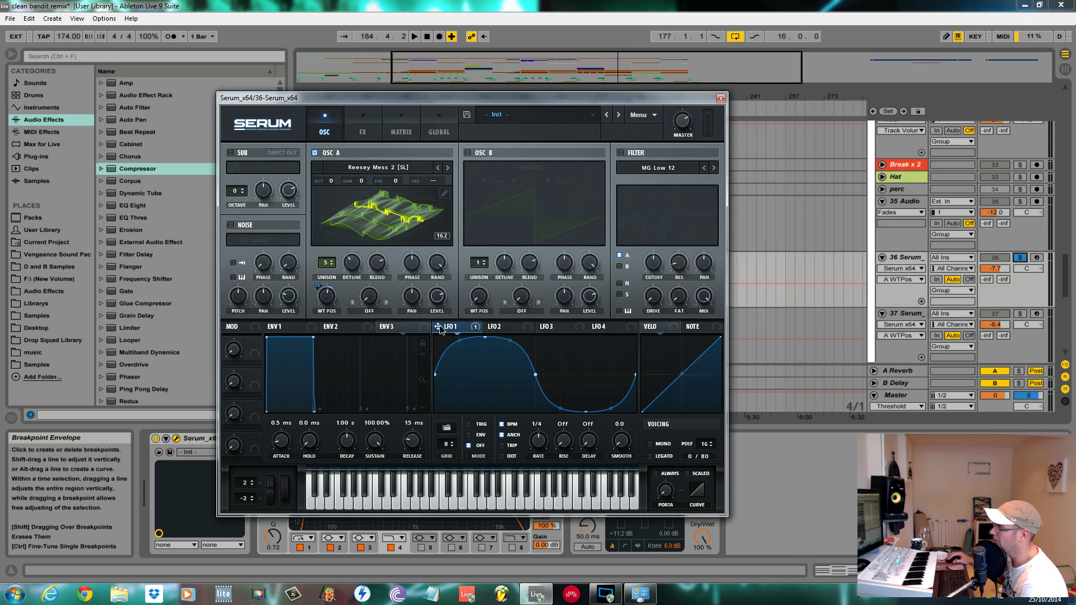
Assign LFO 1 to oscillator A's LEVEL knob at -8 depth
drag(438, 326, 438, 301)
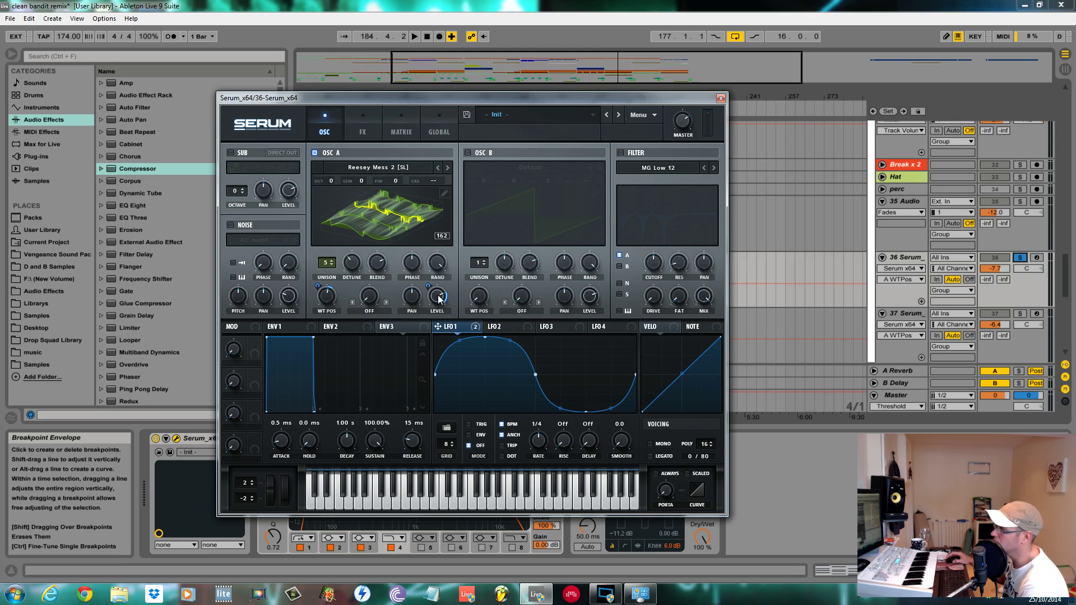
drag(430, 291, 429, 306)
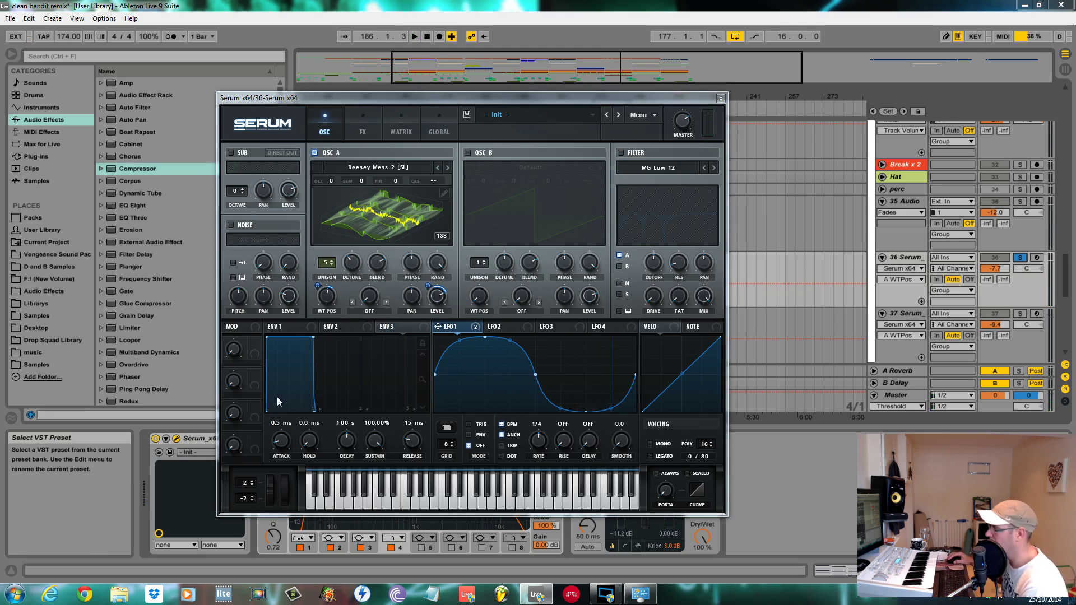
drag(280, 440, 280, 419)
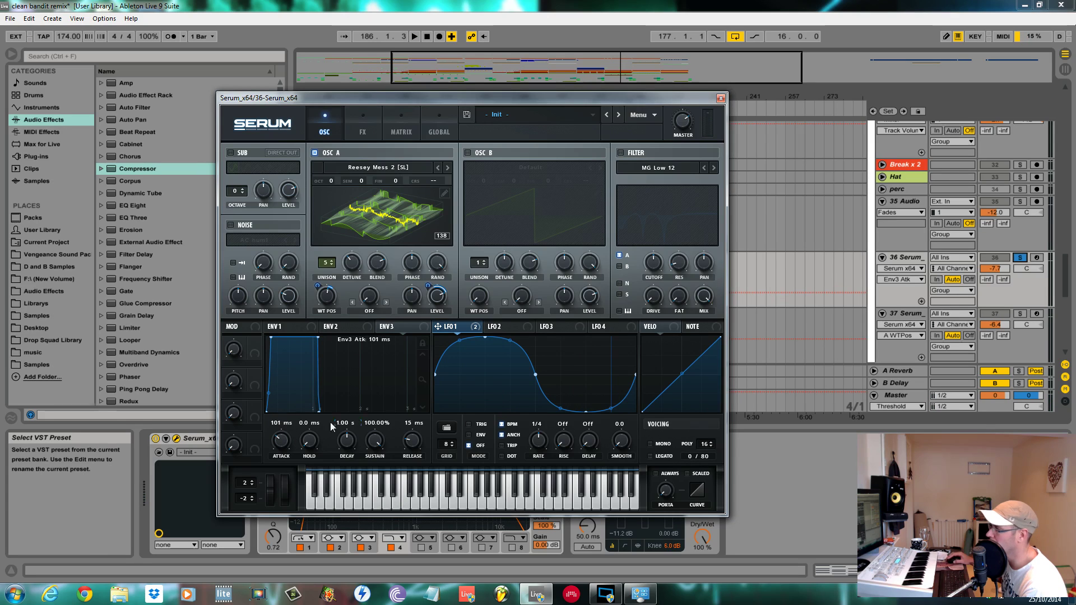
drag(412, 440, 413, 437)
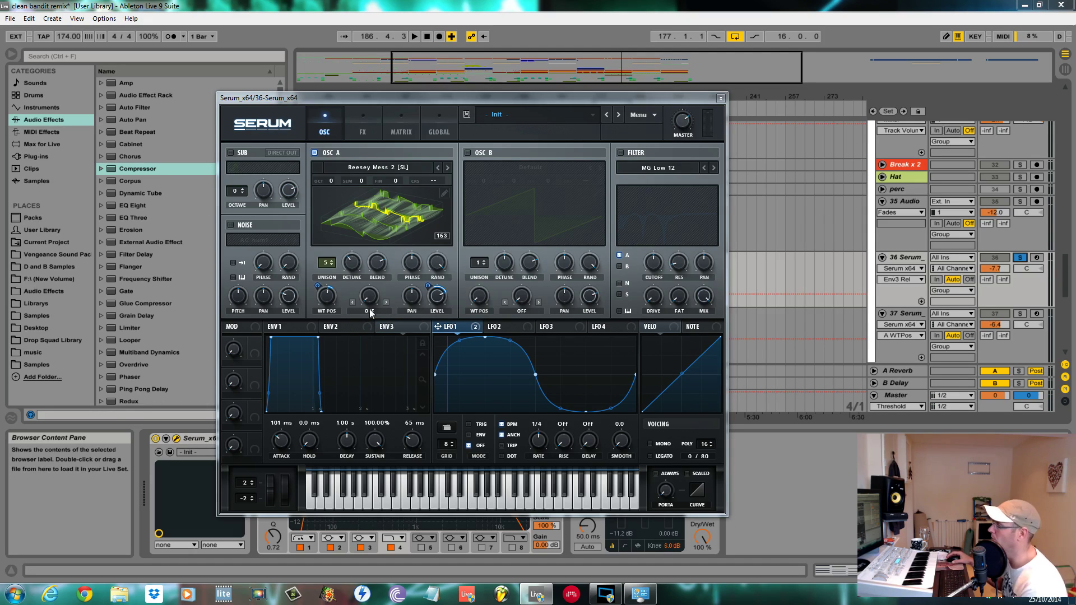
click(369, 308)
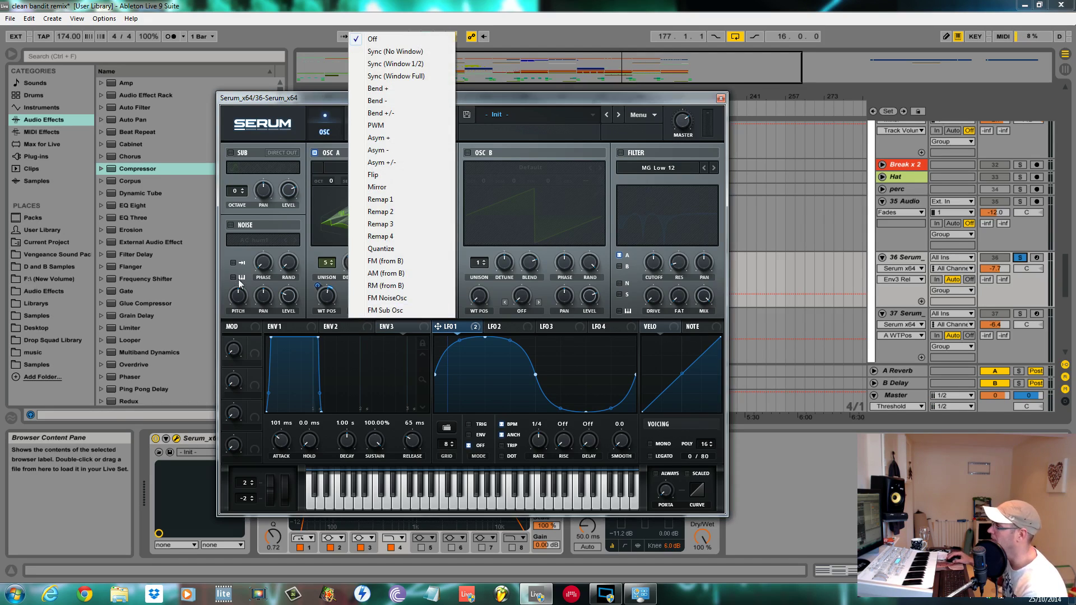
click(218, 249)
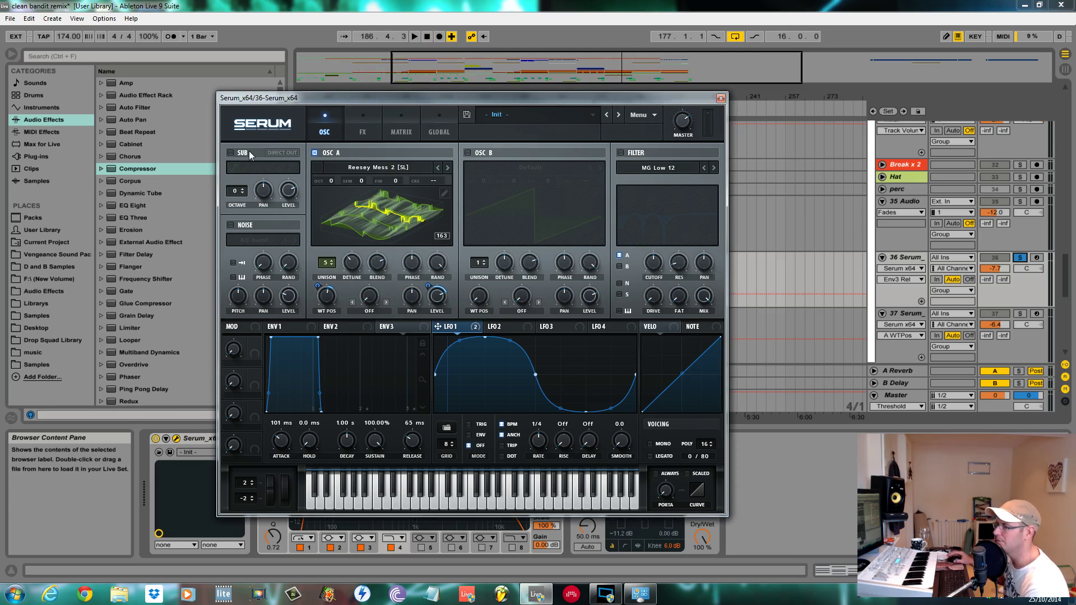
Enable oscillator B with 4 unison voices and audition it briefly
click(466, 153)
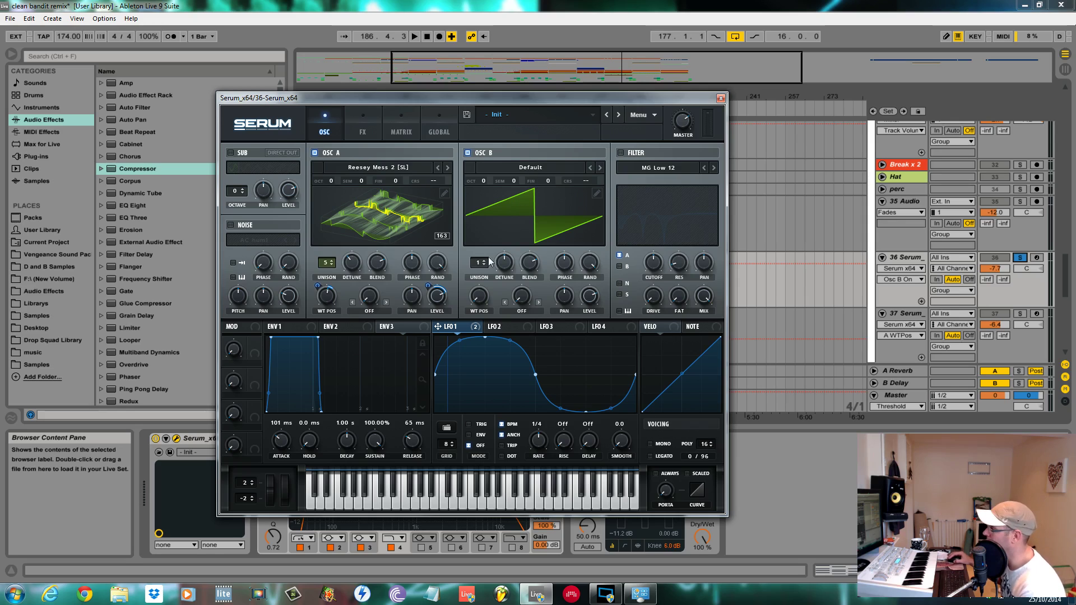
mouse_move(480, 265)
mouse_down()
mouse_move(484, 243)
mouse_move(506, 265)
mouse_up()
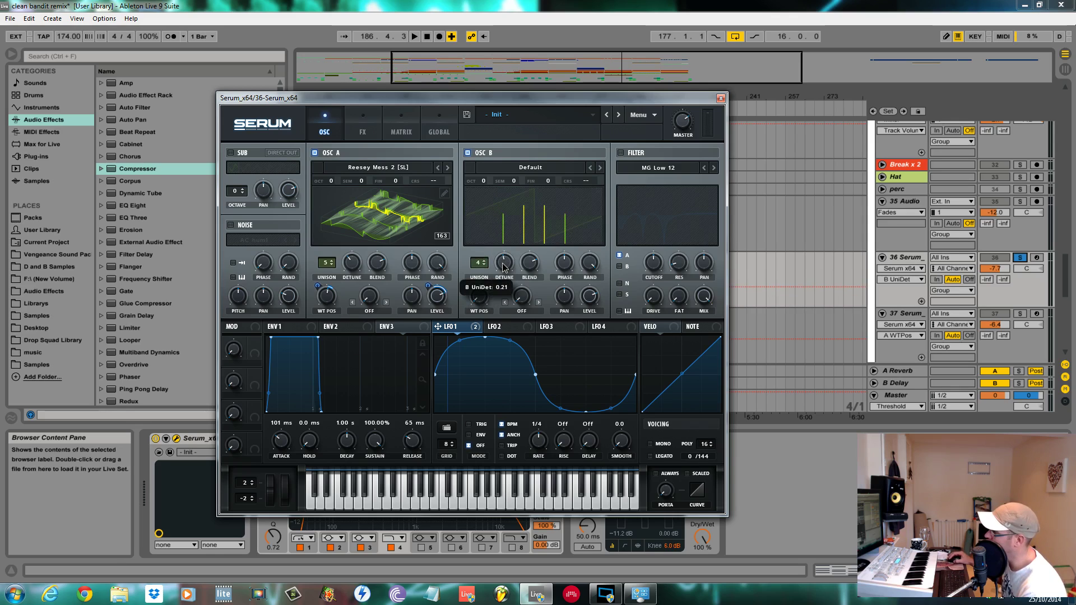
key(space)
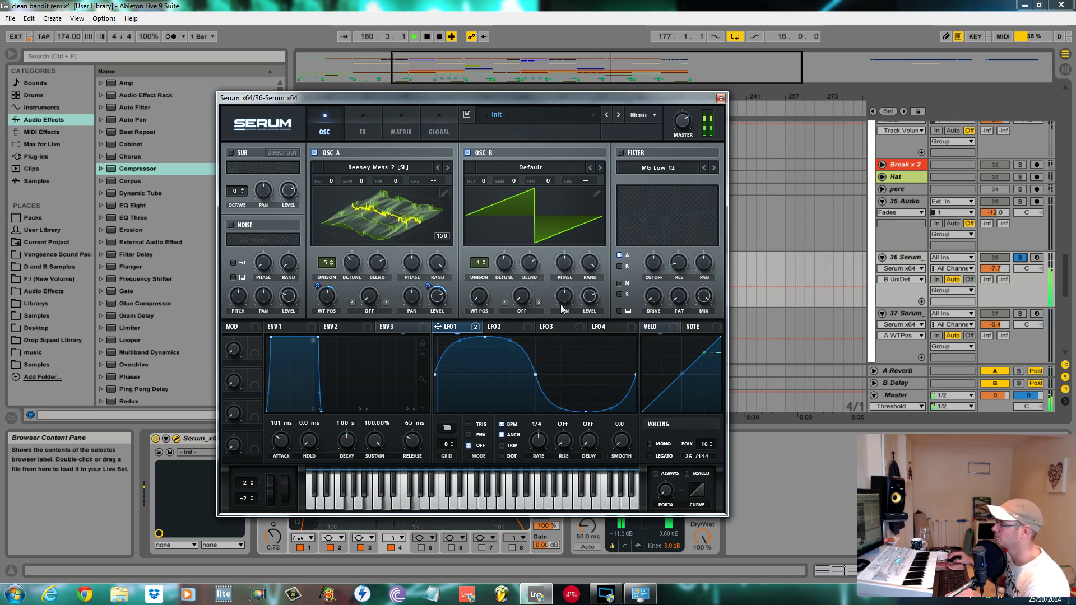
key(space)
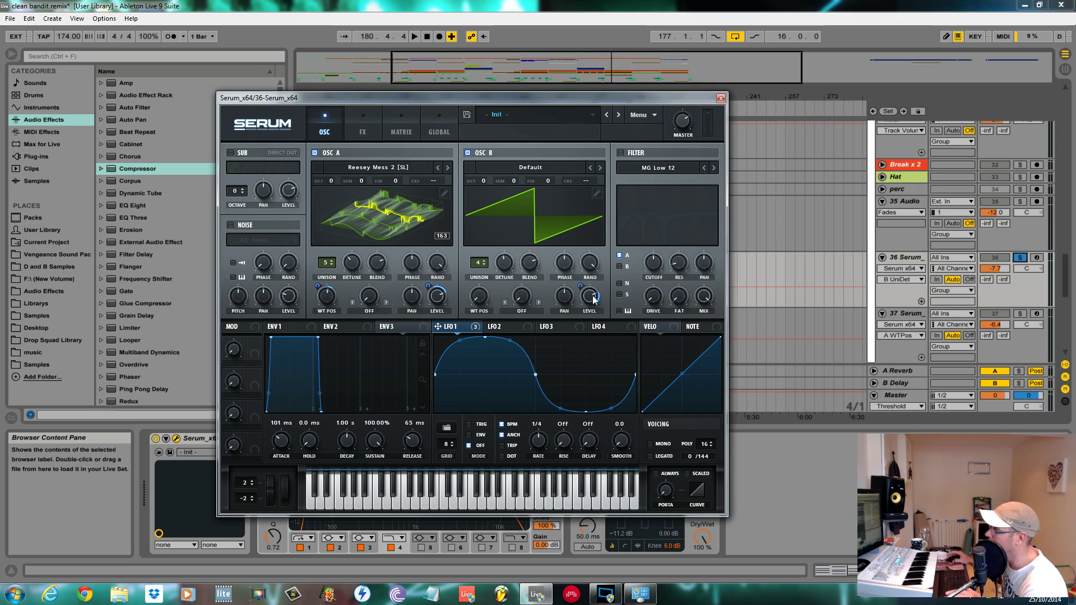
Route LFO 1 to oscillator B's level and raise the envelope attack to 141 ms during playback
drag(581, 287, 577, 307)
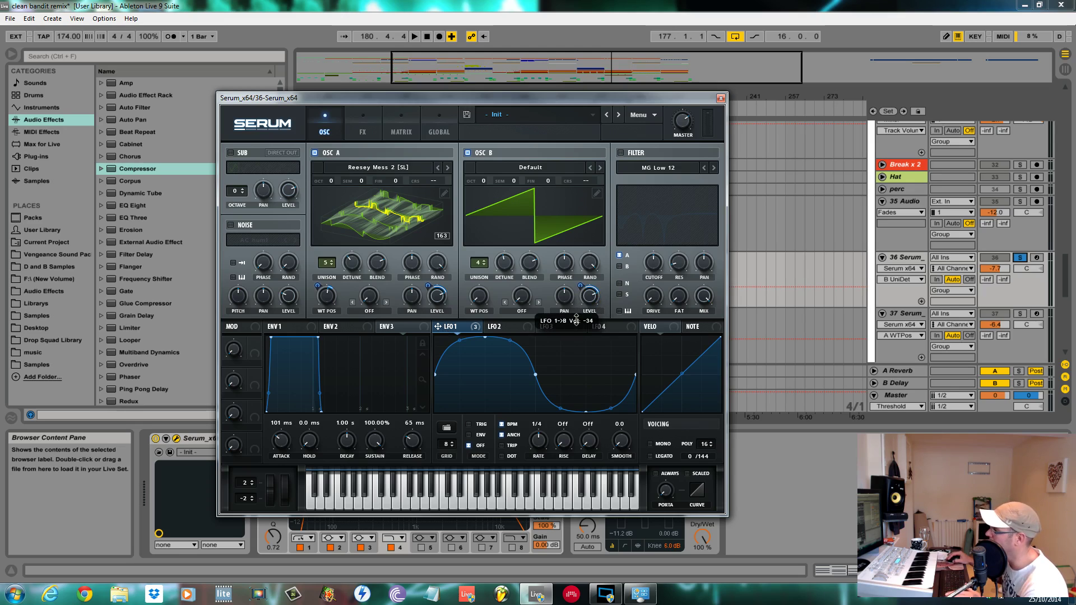
key(space)
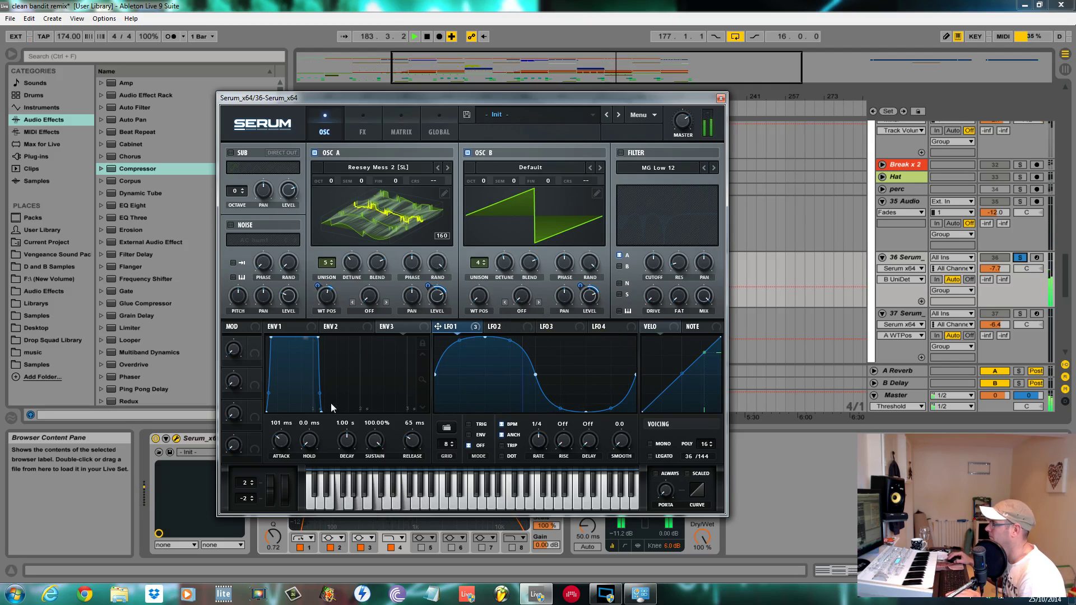
drag(281, 444, 281, 439)
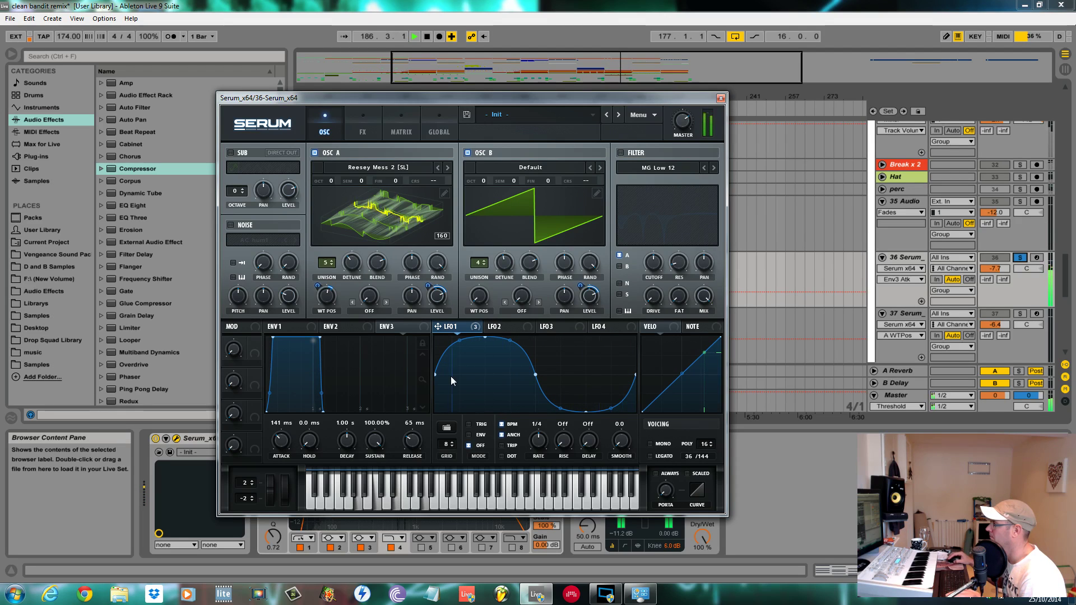
Return to ENV1 after checking ENV3, then set its attack to 108 ms and release to 40 ms
click(284, 330)
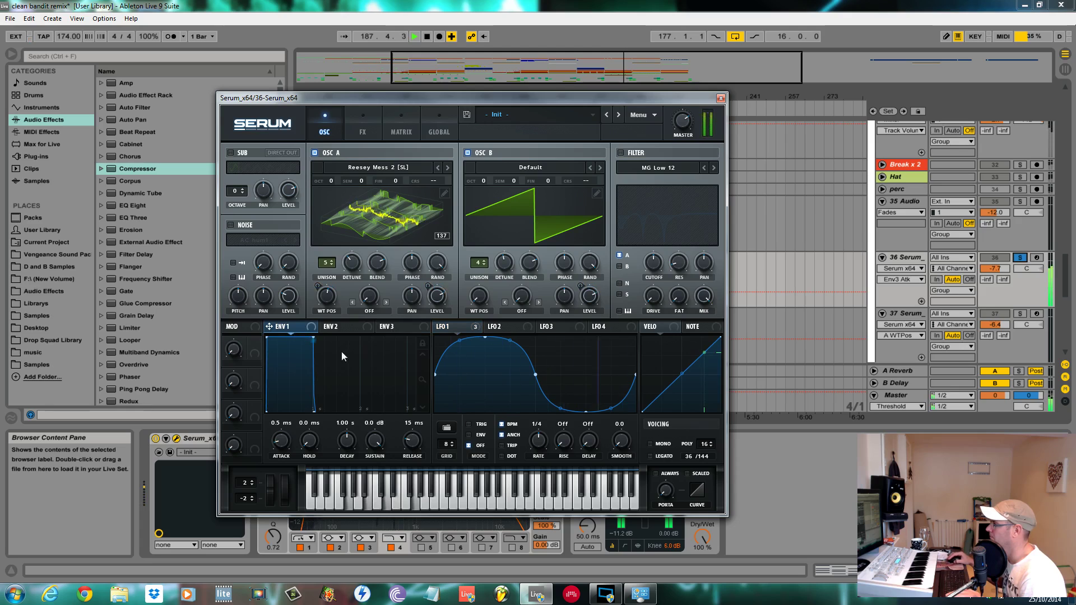
click(330, 327)
click(387, 327)
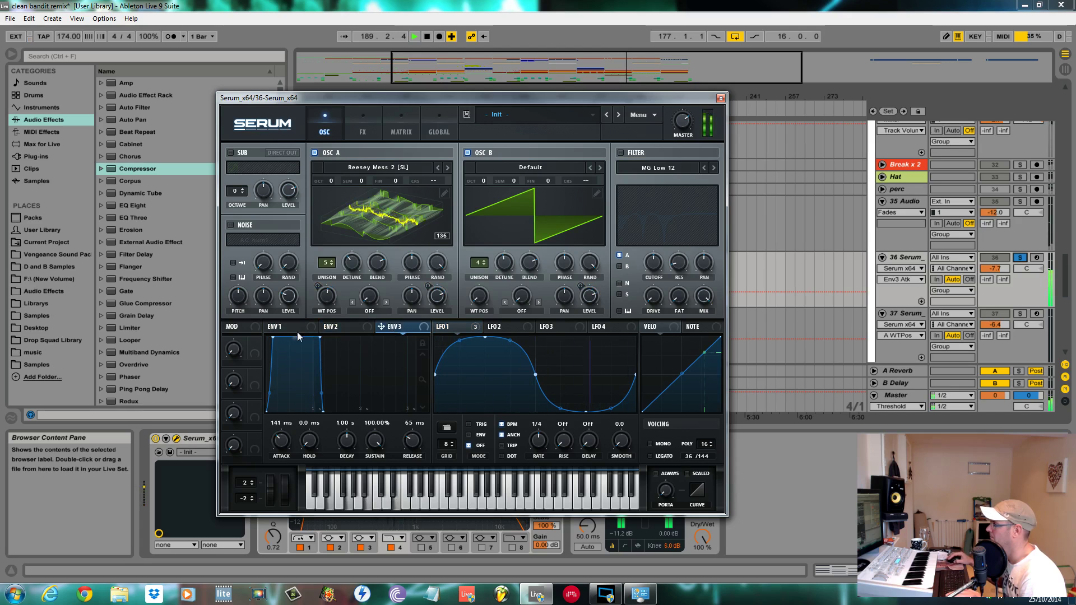
click(297, 333)
drag(290, 443, 288, 411)
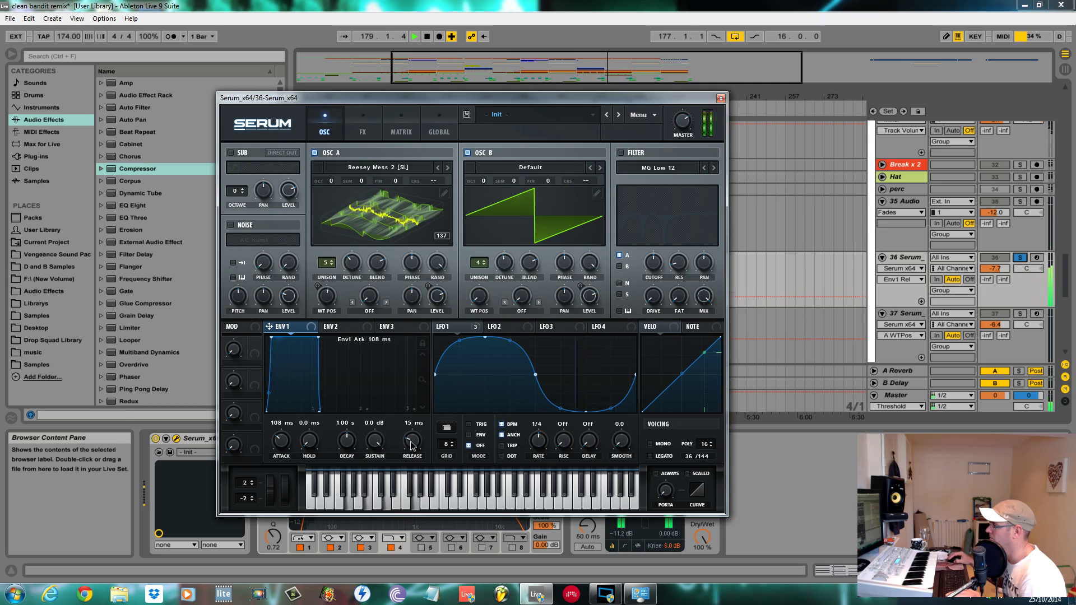
drag(411, 443, 413, 440)
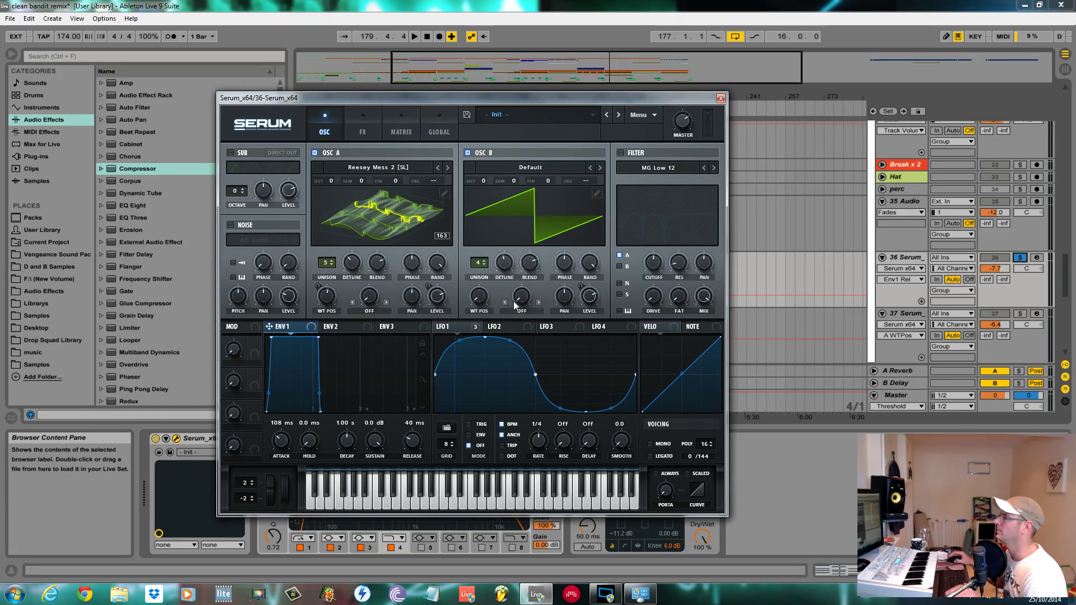
Turn on the sub oscillator with a non-sine waveform and play the song to hear it
click(231, 152)
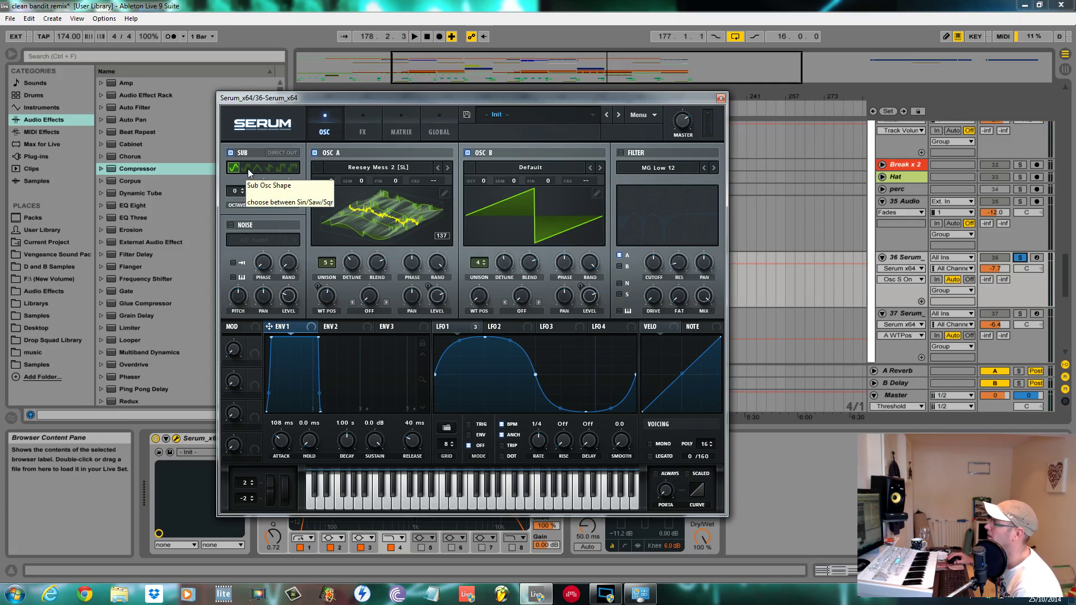
click(248, 169)
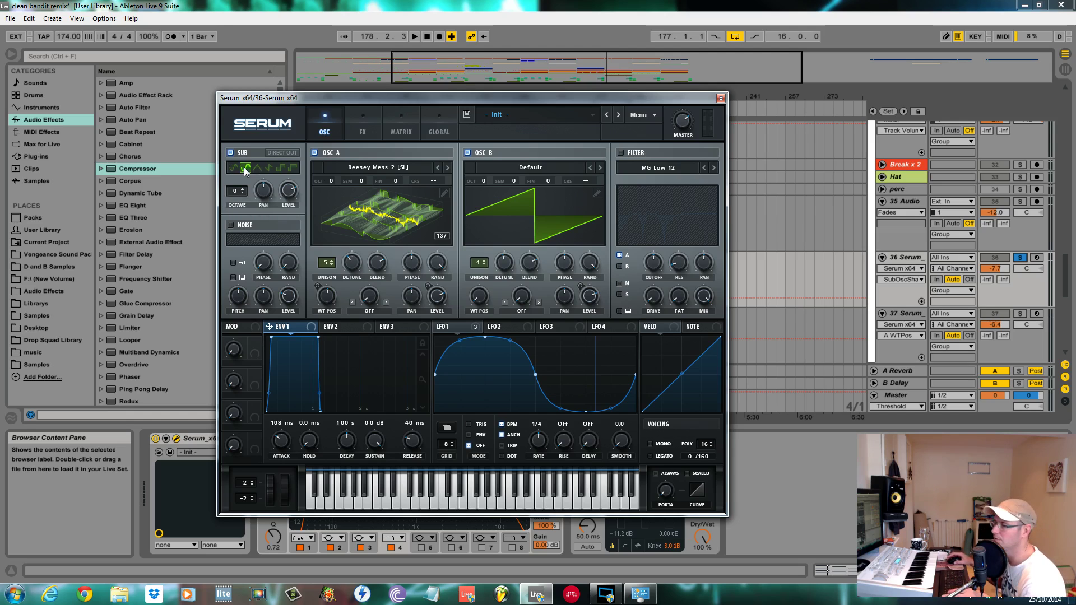
key(space)
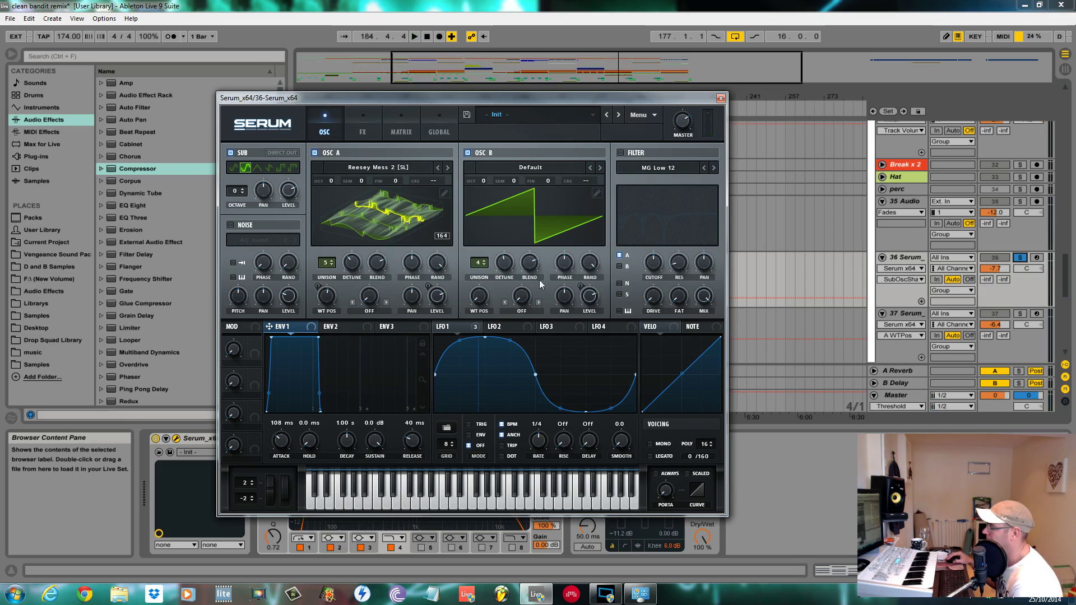
Switch oscillator A's warp mode to Flip and dial the Flip amount to about 67%
click(370, 310)
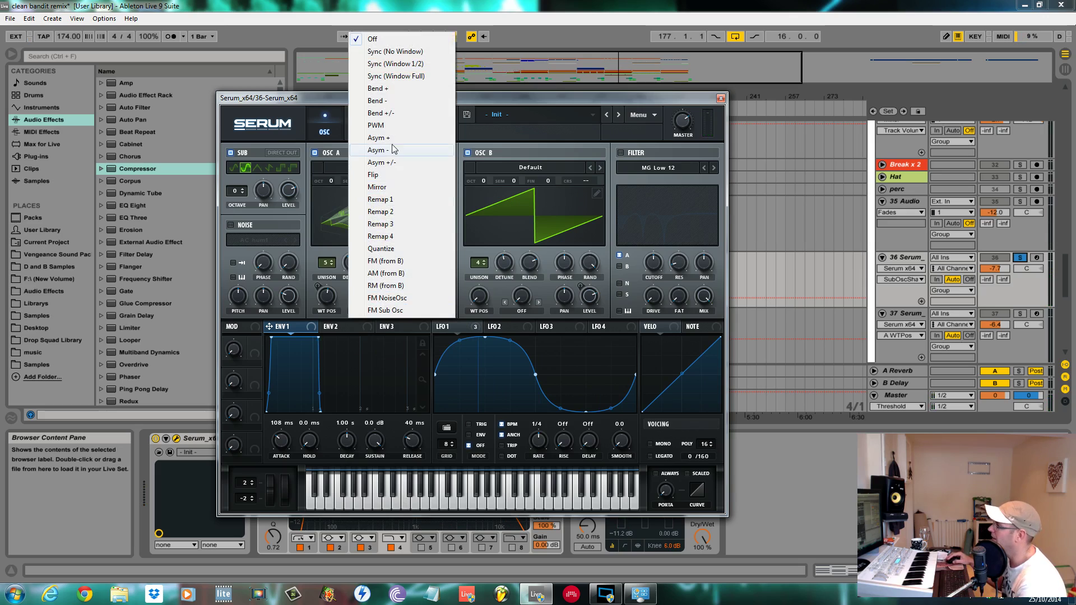
click(380, 176)
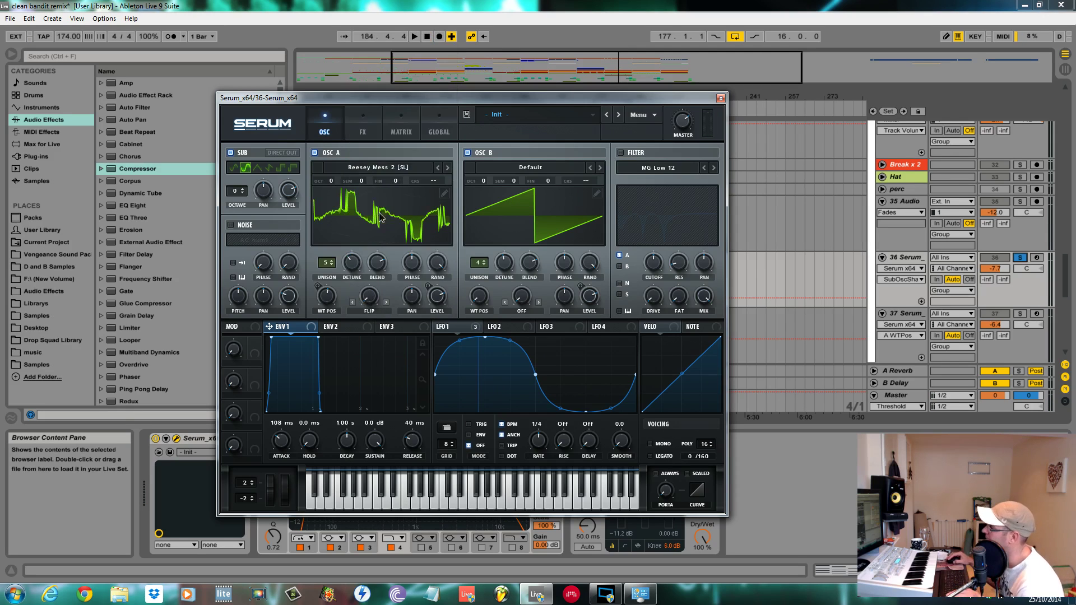
drag(375, 298, 376, 212)
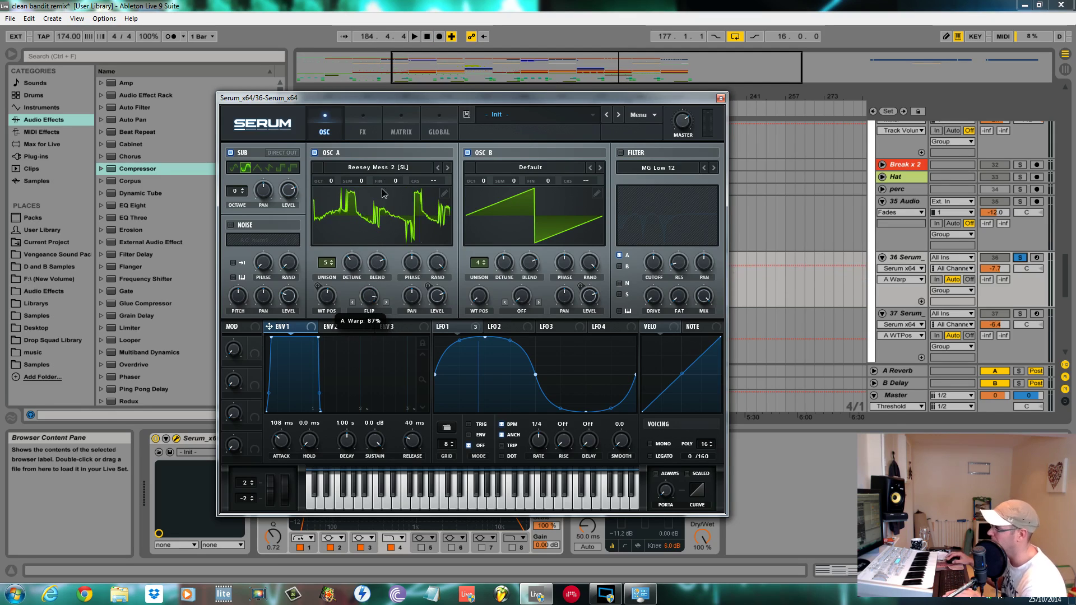
drag(379, 196, 382, 290)
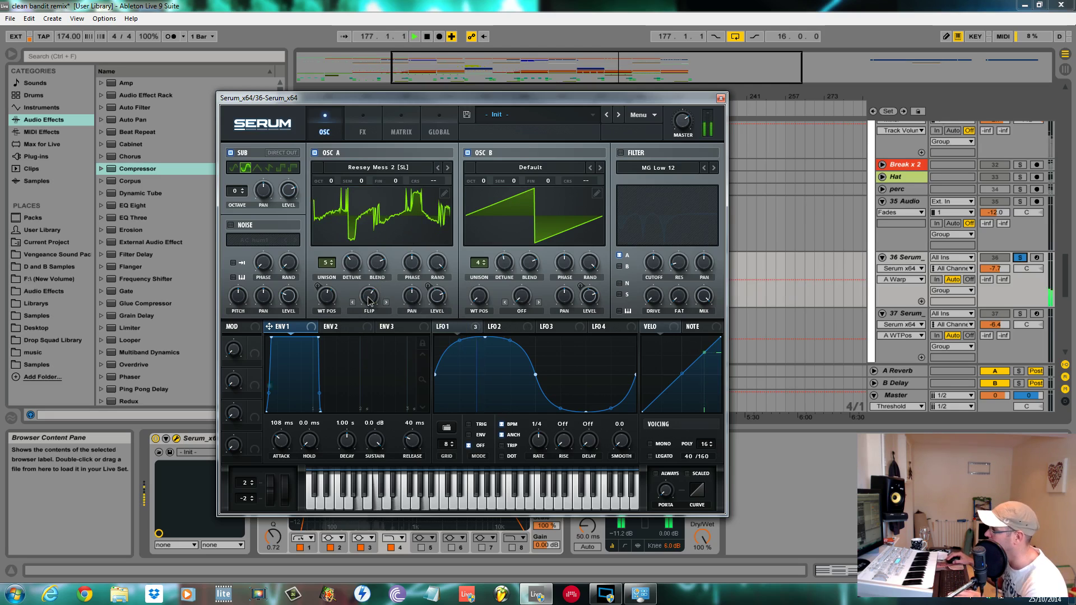
mouse_move(368, 301)
mouse_down()
mouse_move(363, 336)
mouse_move(360, 318)
mouse_up()
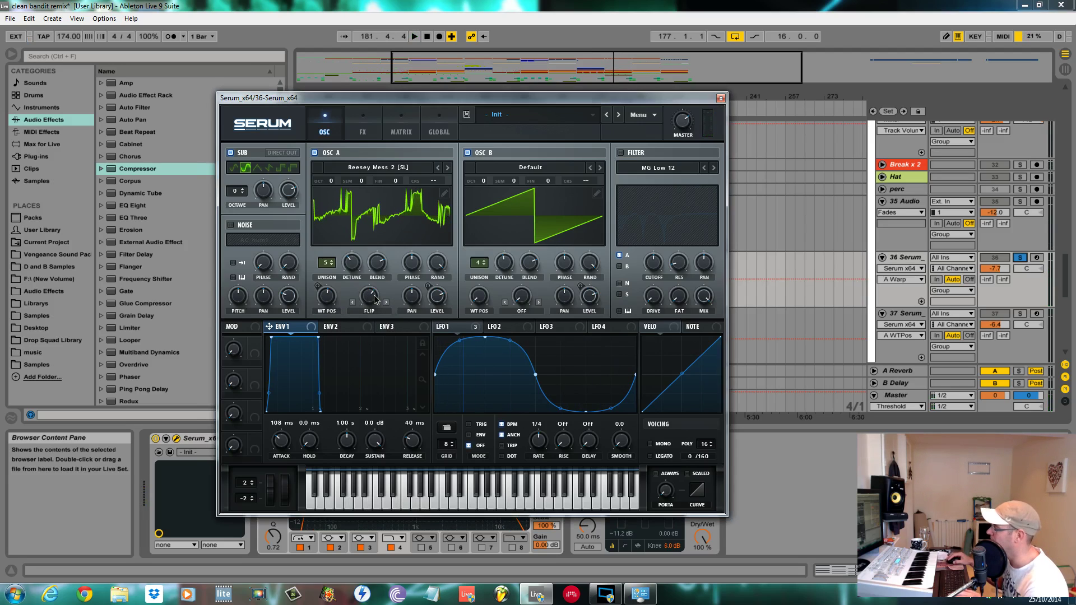
drag(374, 299, 389, 295)
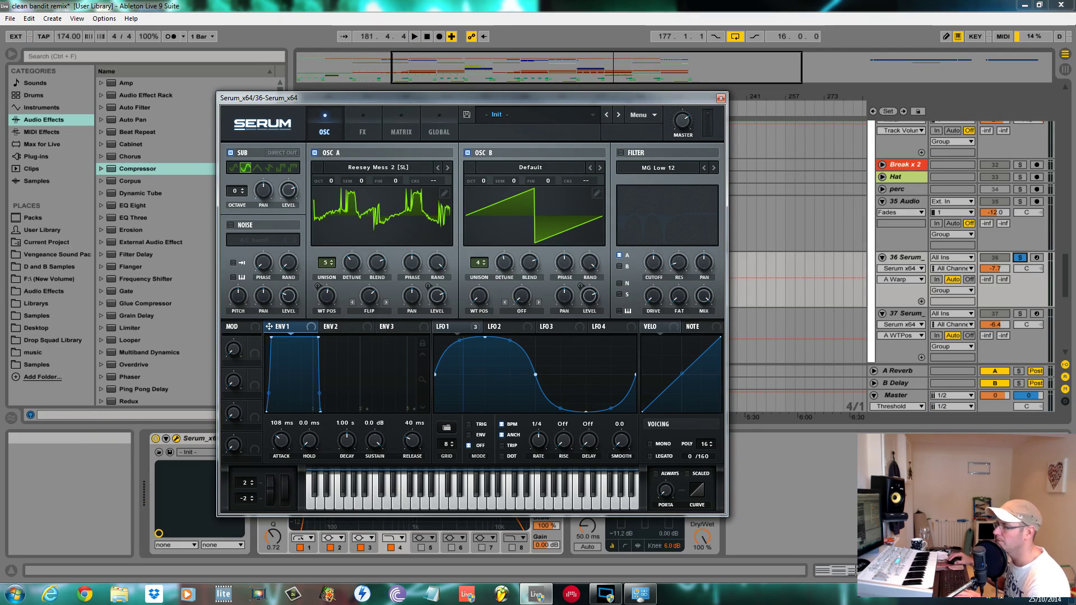
Route LFO 2 to oscillator A's Flip warp, set its rate to 4 bars, and play
click(506, 327)
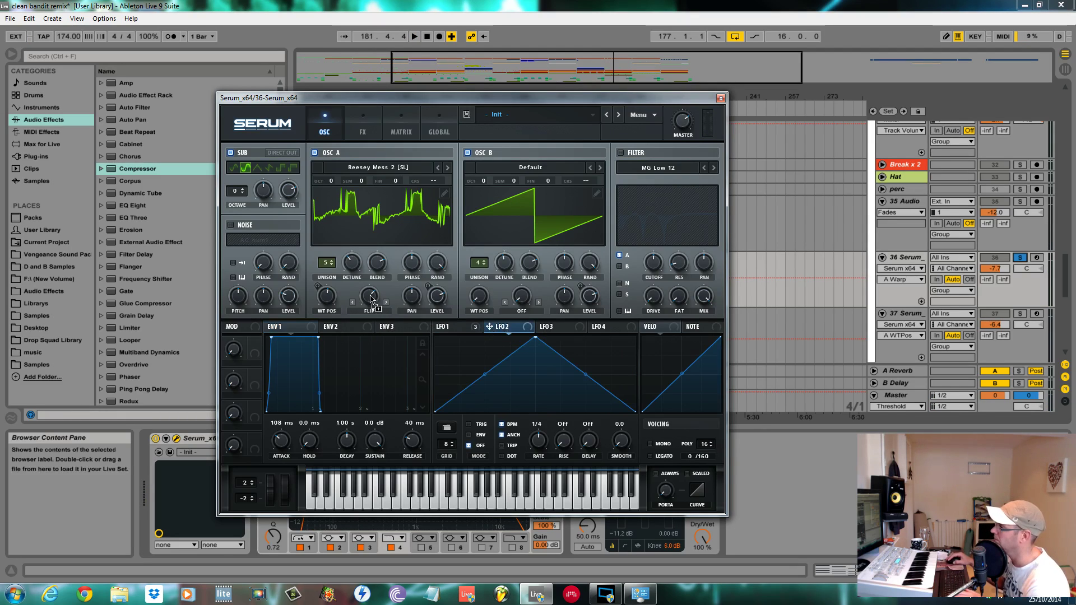
drag(361, 289, 361, 303)
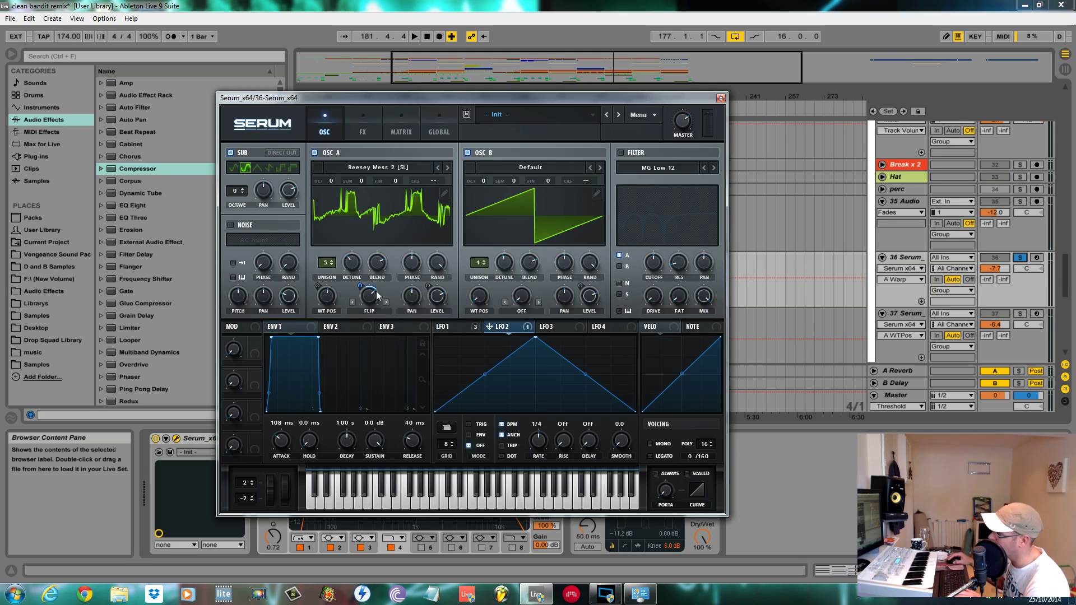
drag(363, 291, 362, 288)
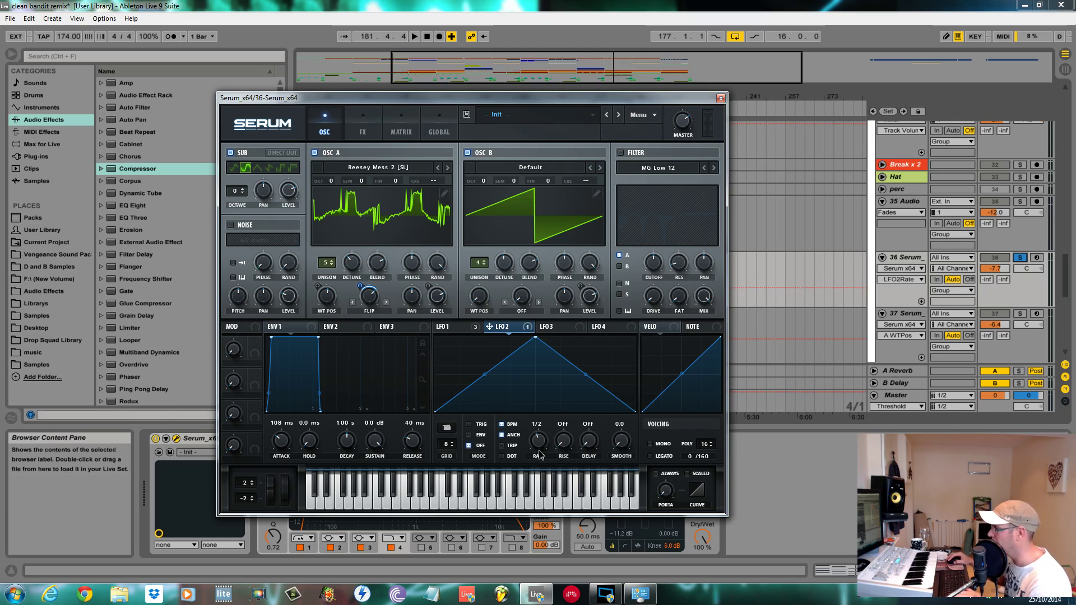
drag(541, 446, 533, 468)
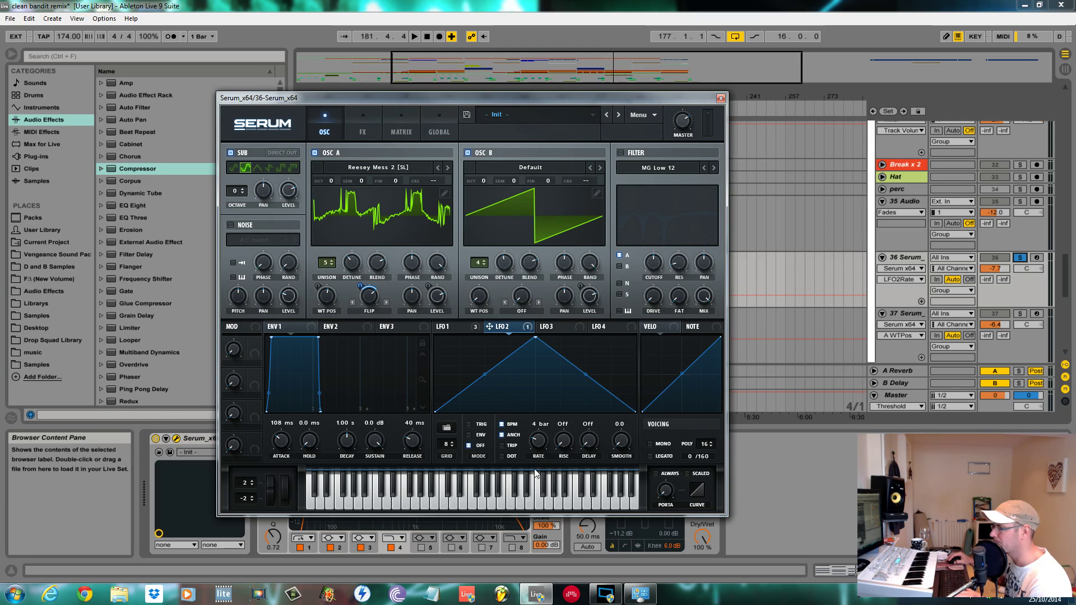
key(space)
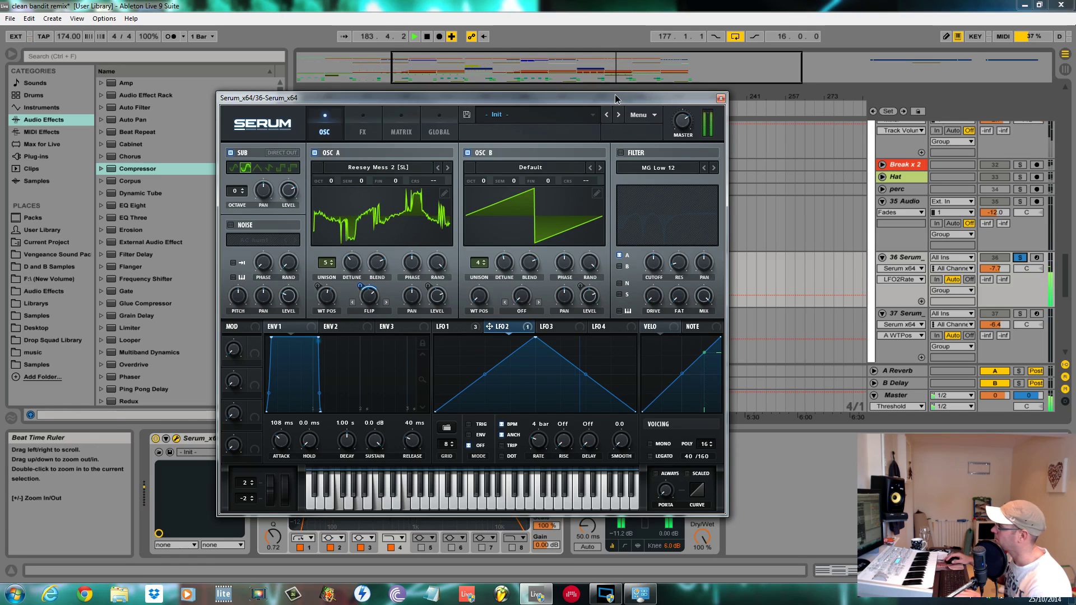
Reposition the Serum window and set oscillator B's warp mode to Flip
drag(618, 99, 640, 397)
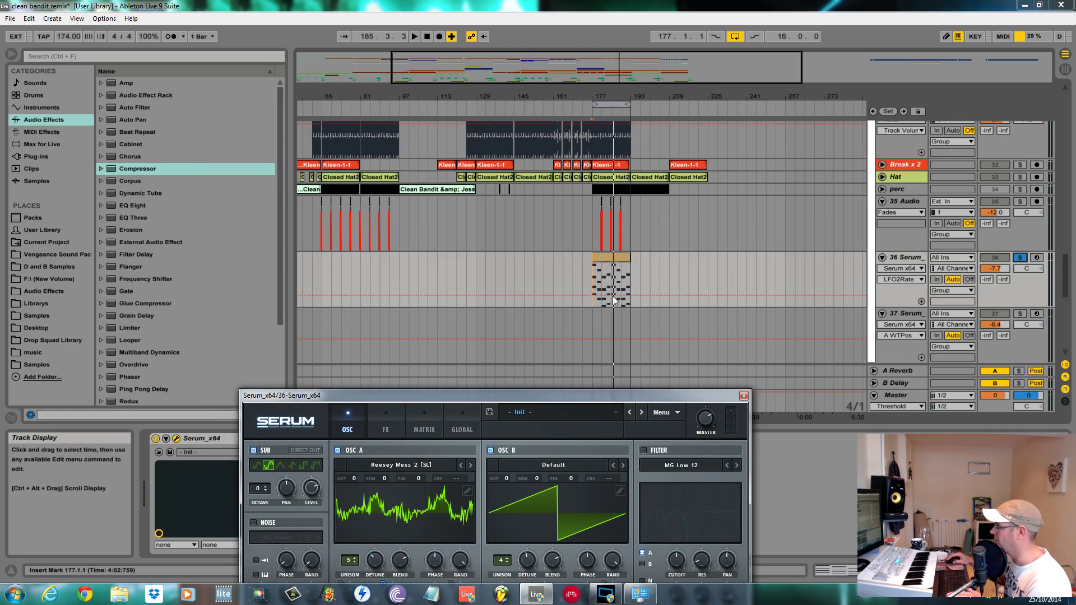
drag(580, 395, 593, 155)
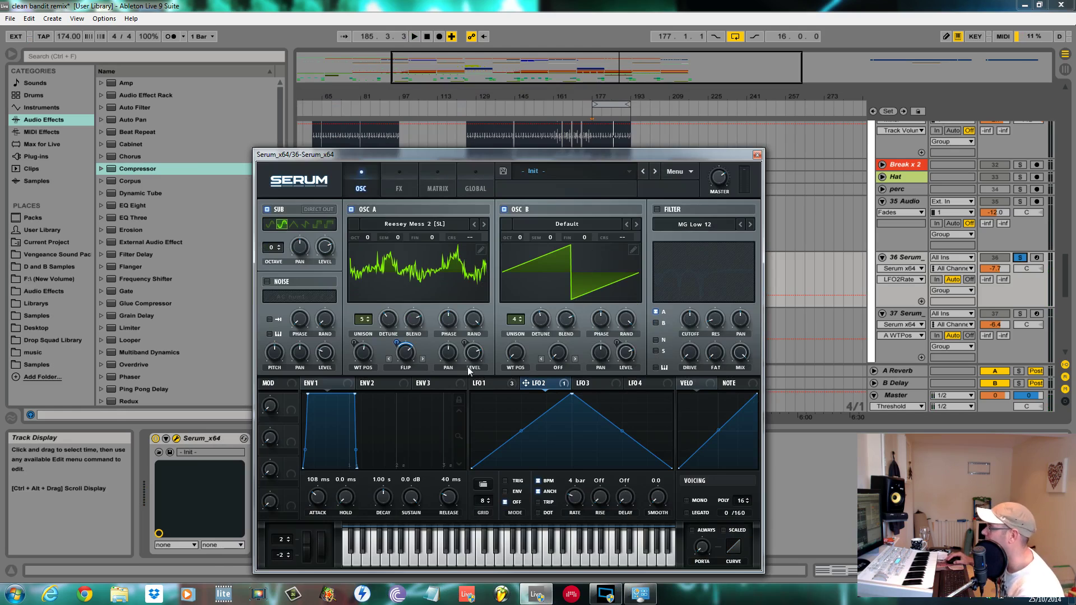
click(560, 367)
click(565, 234)
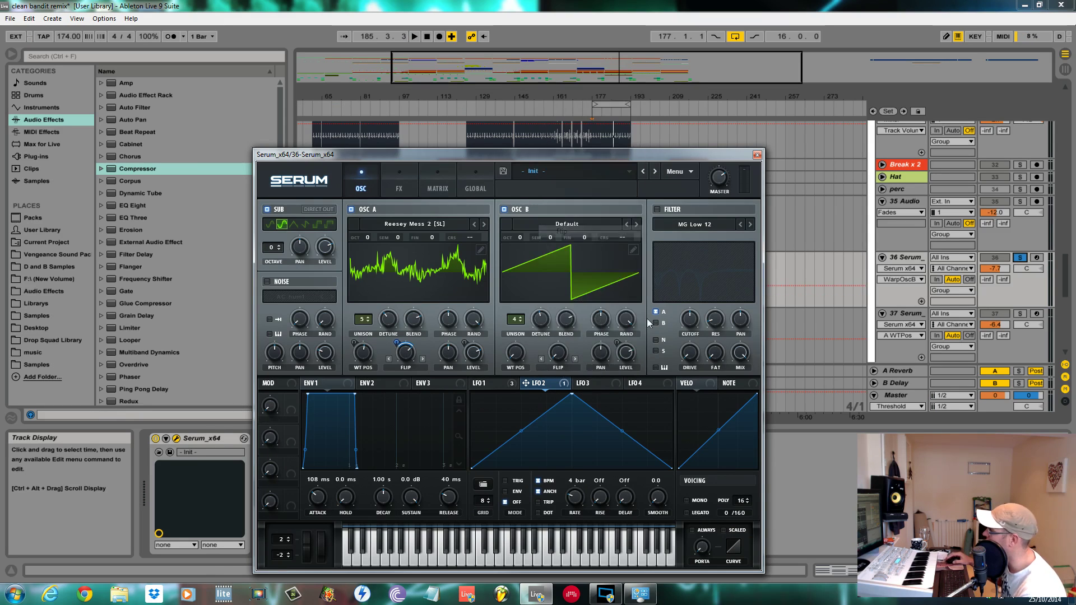
Raise oscillator B's warp, add negative LFO 2 modulation to it, and play
drag(558, 357, 567, 282)
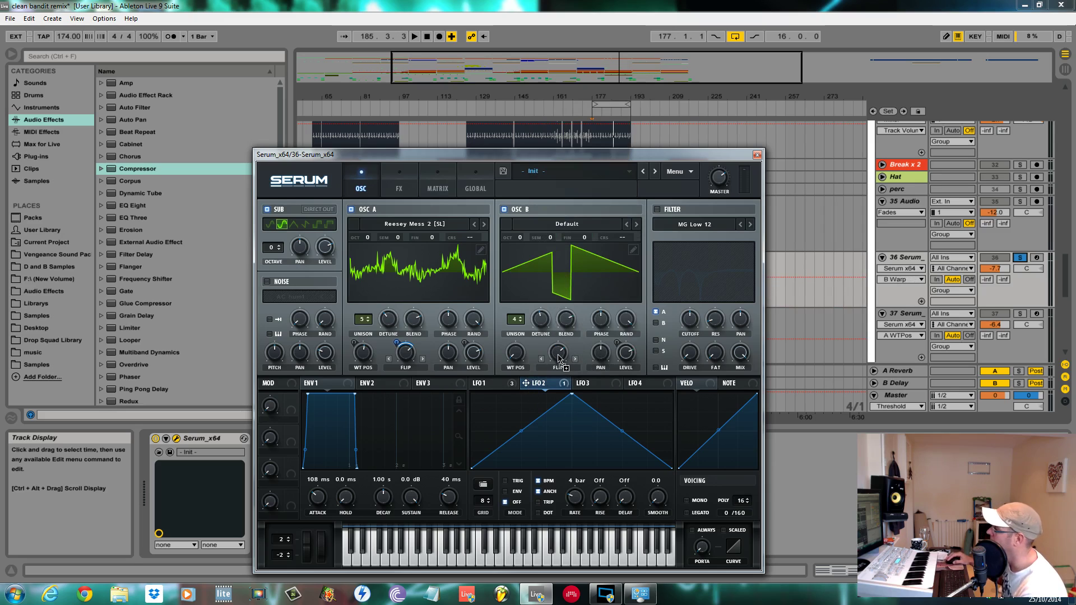
drag(526, 384, 548, 376)
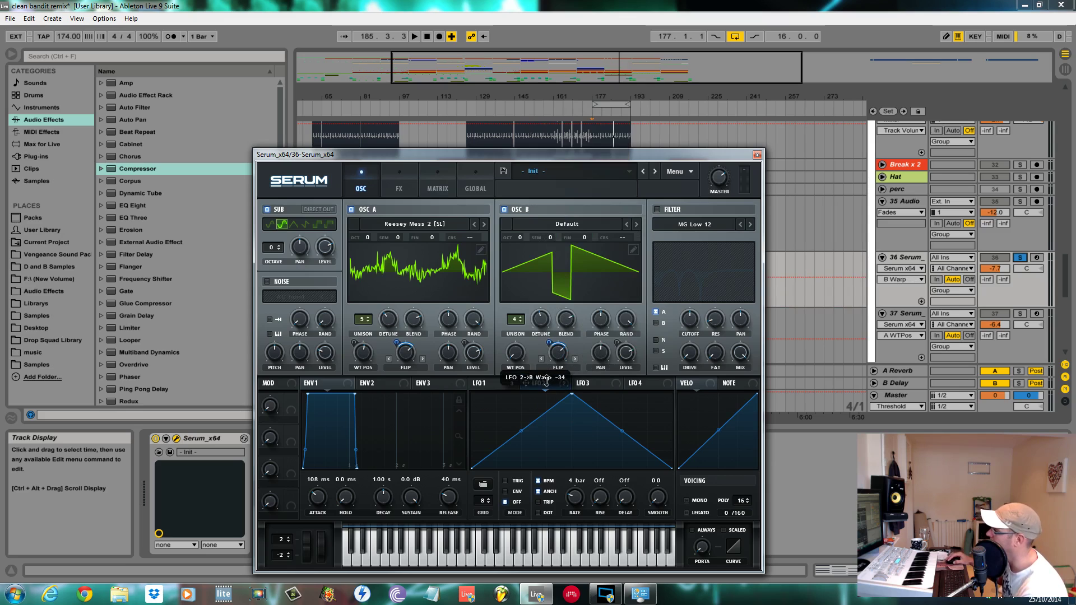
key(space)
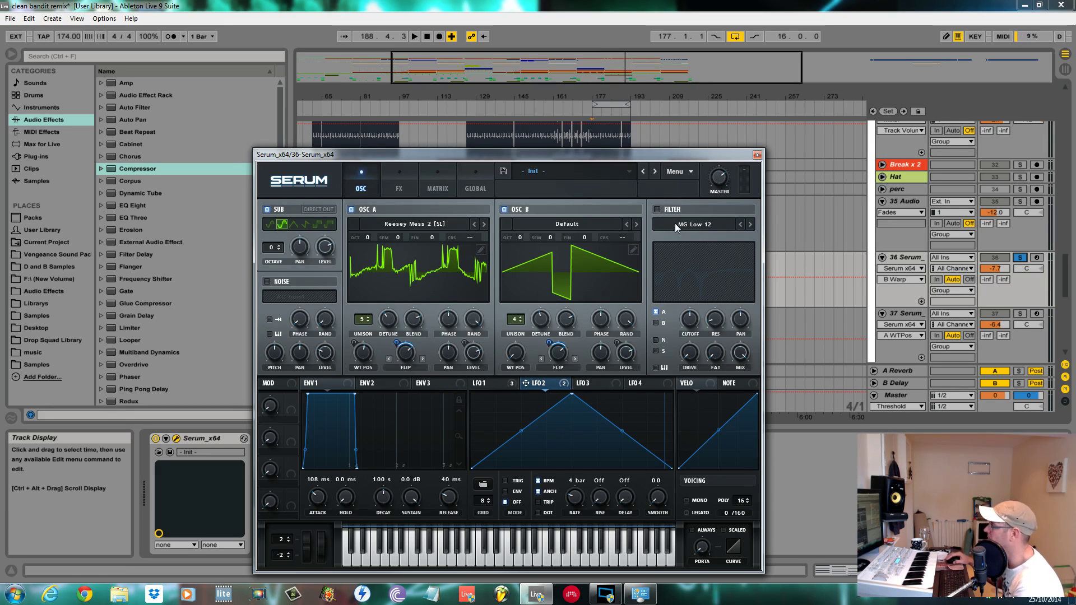
Enable a Phs 36- phaser filter with ~198 Hz cutoff modulated by LFO 2, then play
click(658, 211)
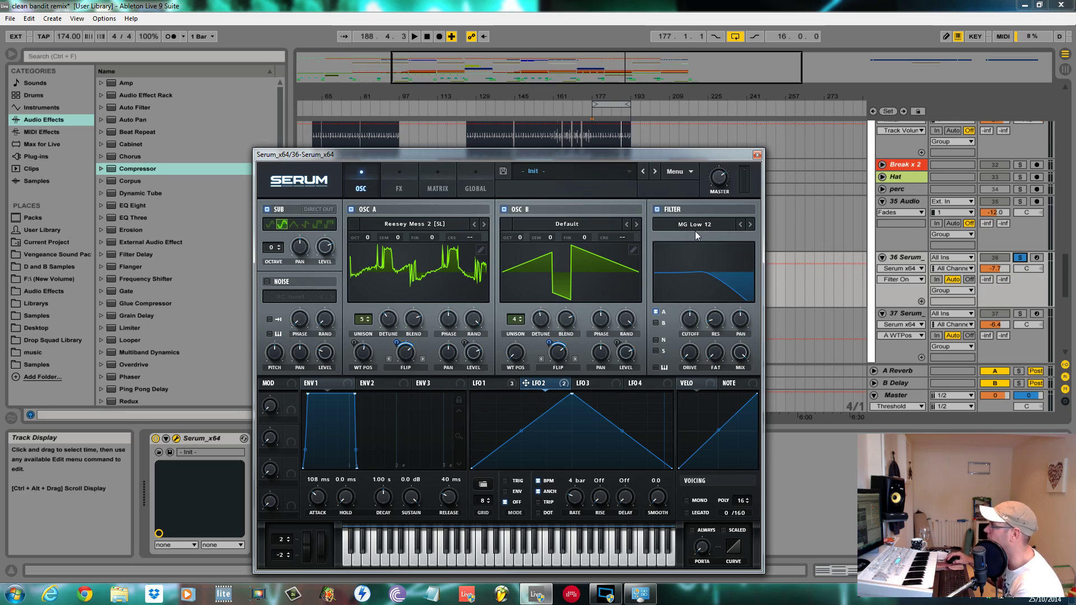
click(695, 224)
mouse_move(687, 262)
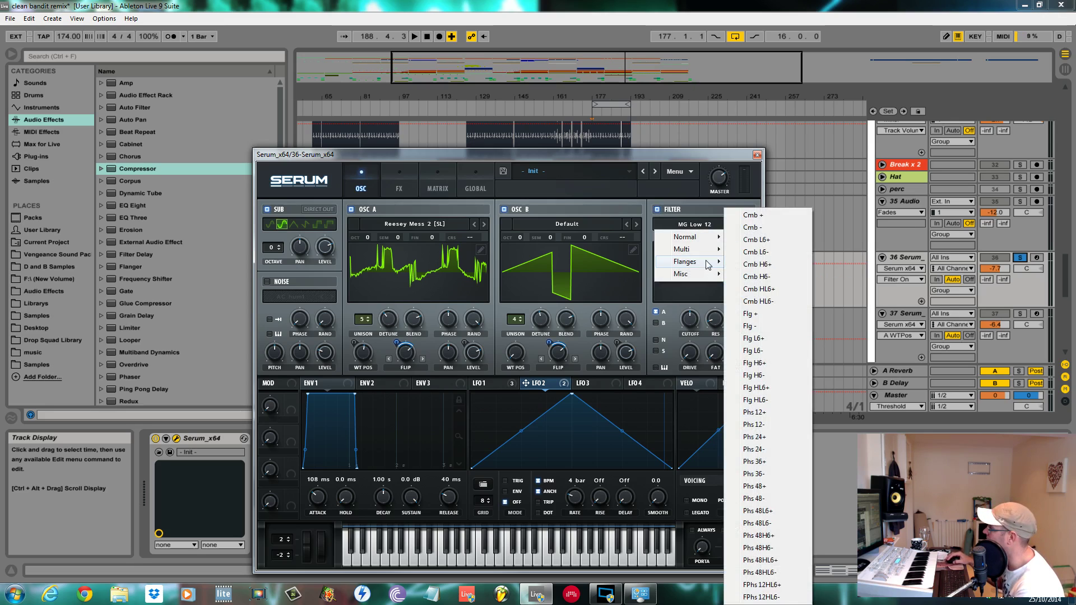
click(764, 476)
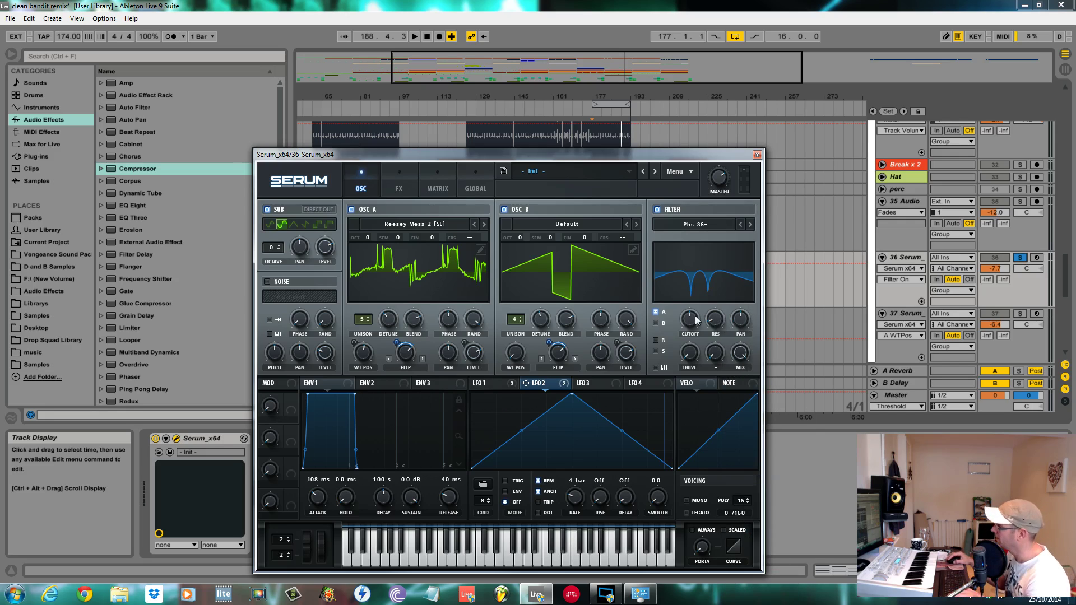
drag(690, 323, 691, 333)
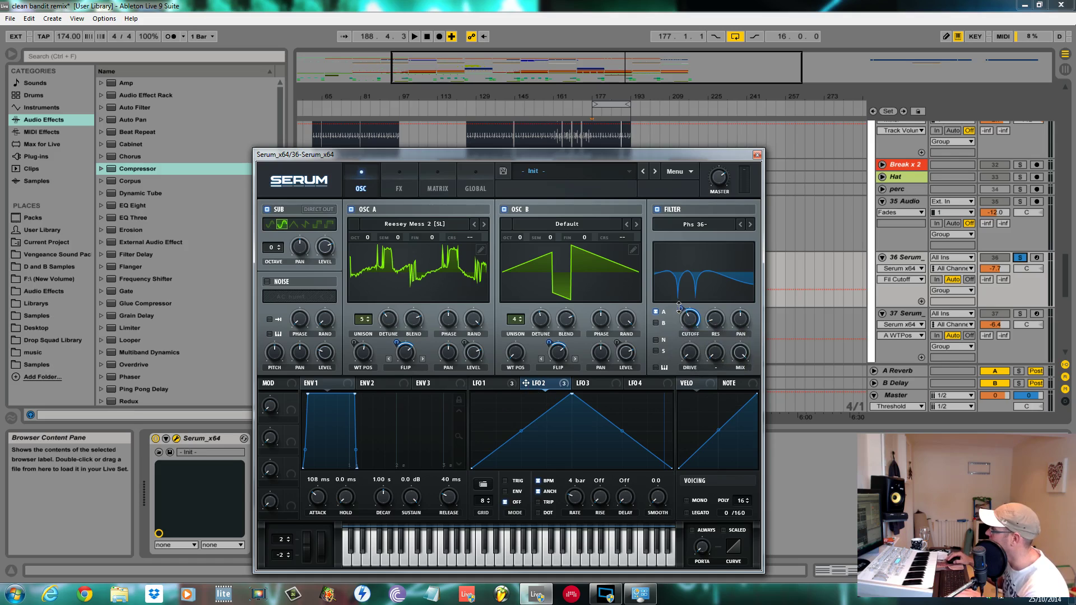
drag(679, 311, 691, 332)
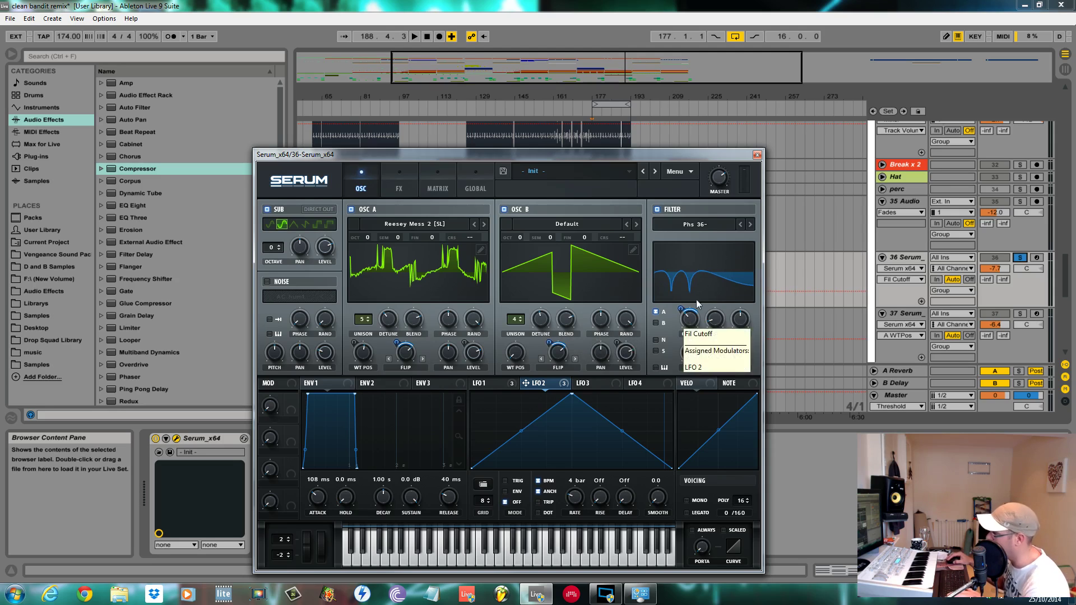
key(space)
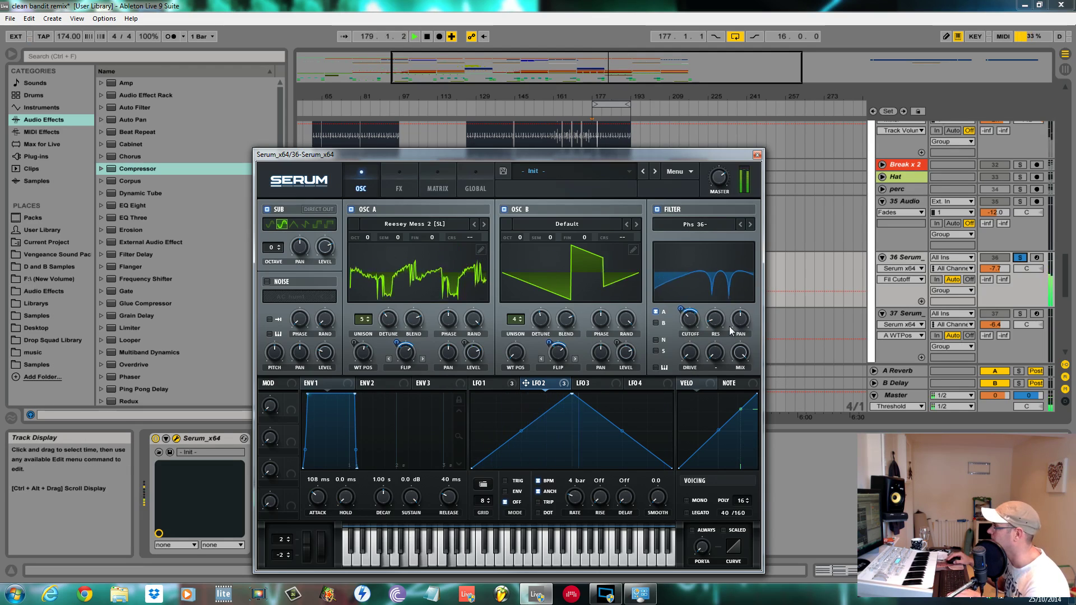
Adjust filter resonance and A/B-compare oscillator B through the filter, leaving it routed
click(714, 319)
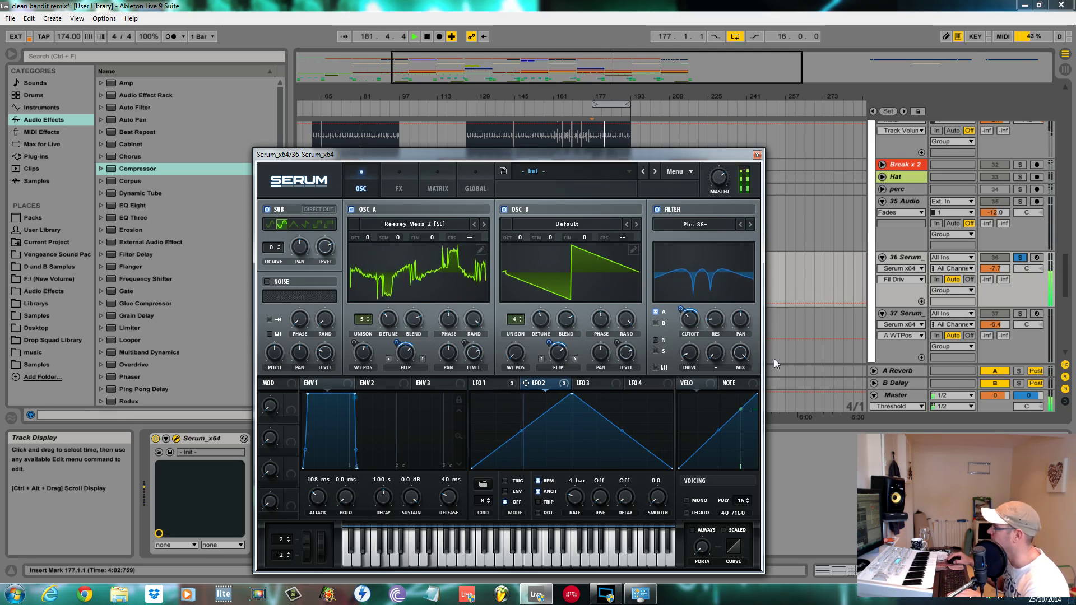
click(657, 323)
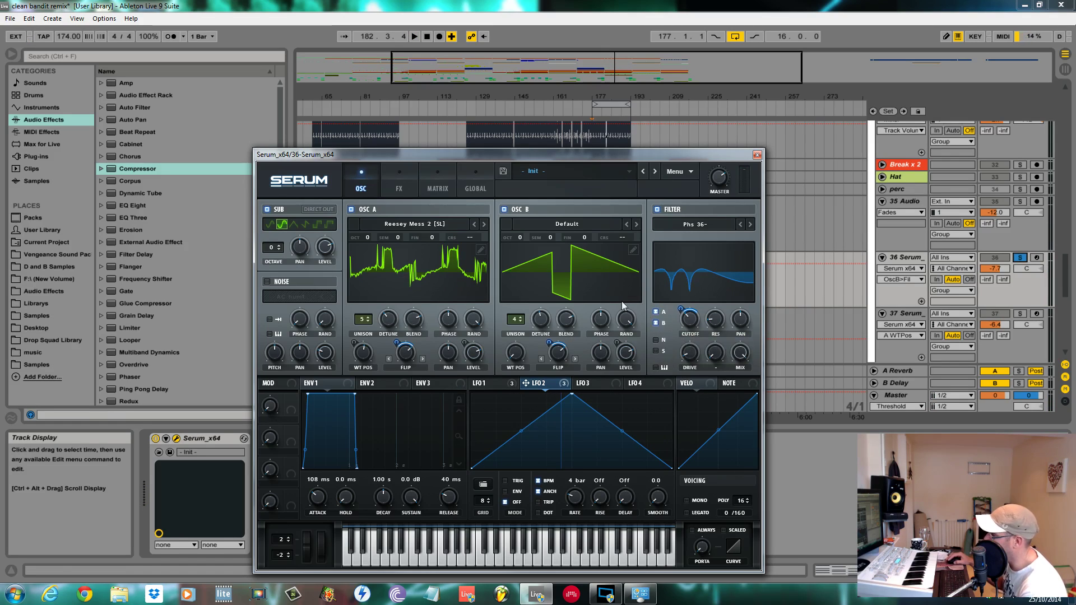
click(656, 324)
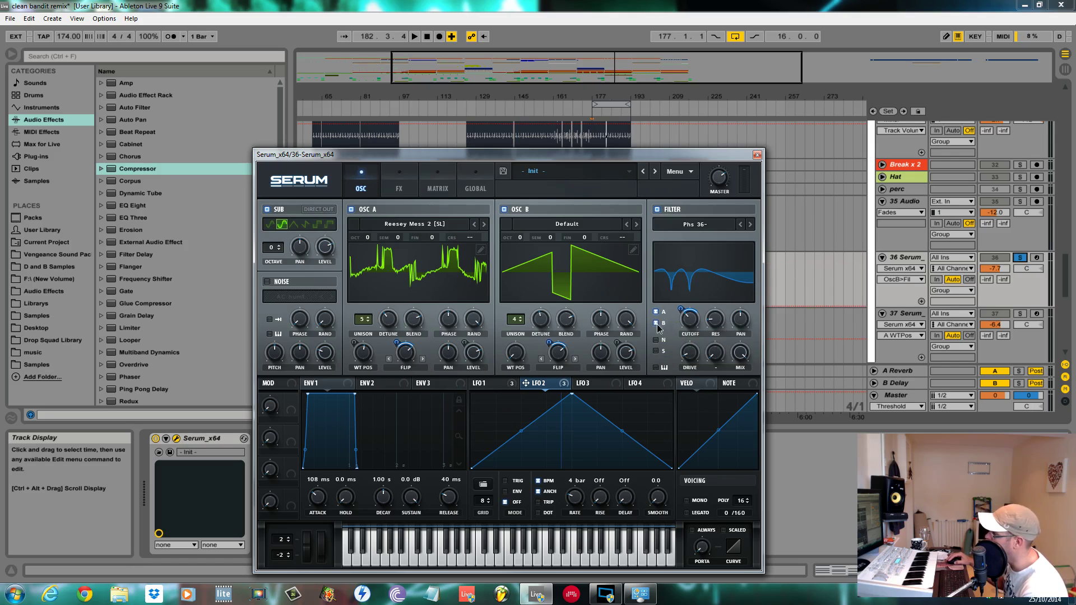
click(657, 323)
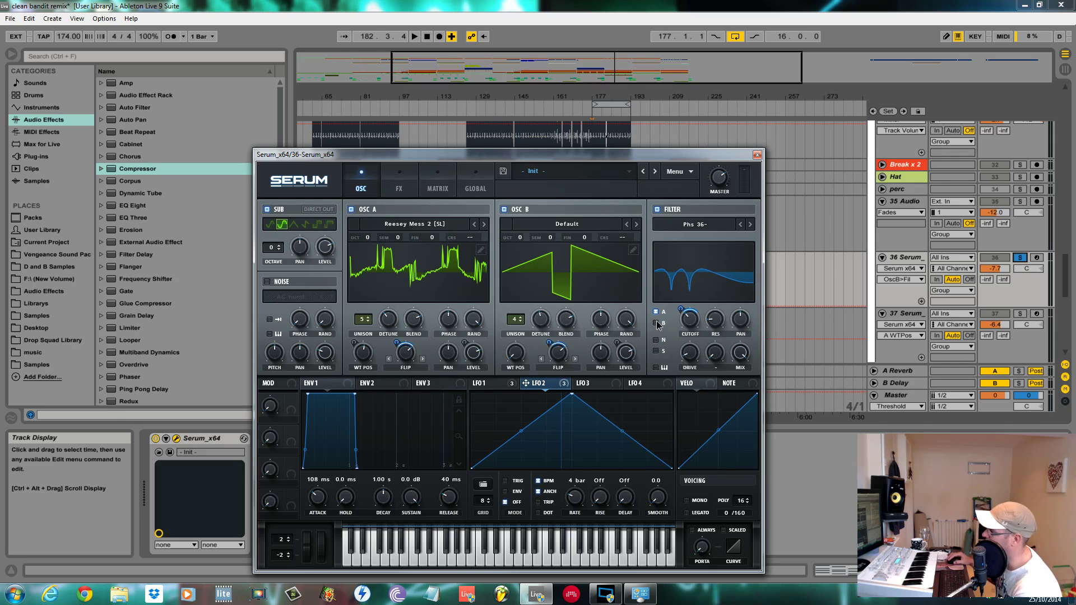
click(657, 324)
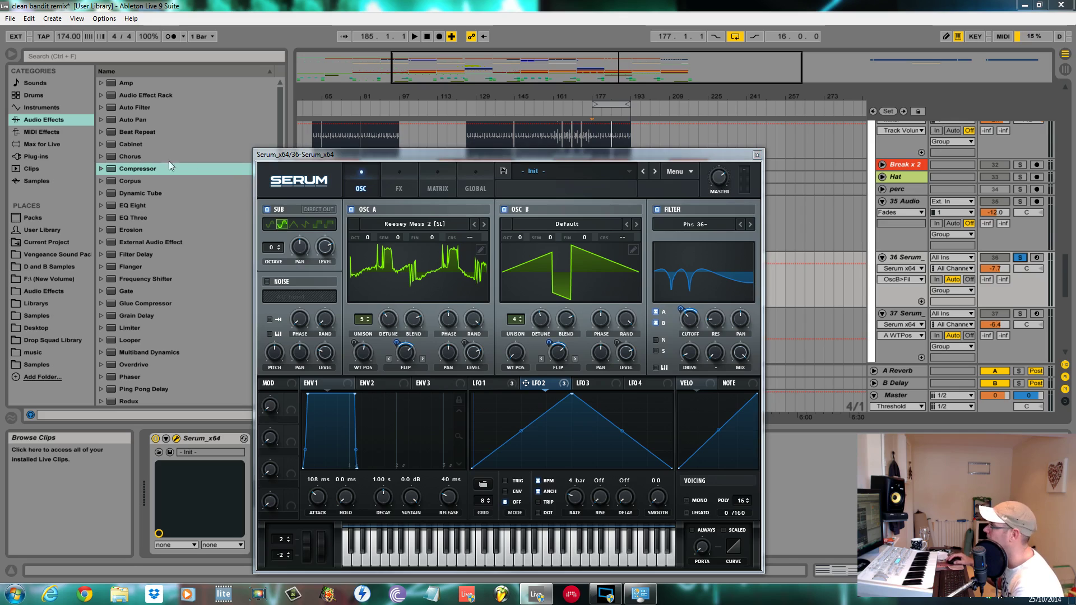
Switch between the modulation matrix and oscillator page to review routings
click(437, 189)
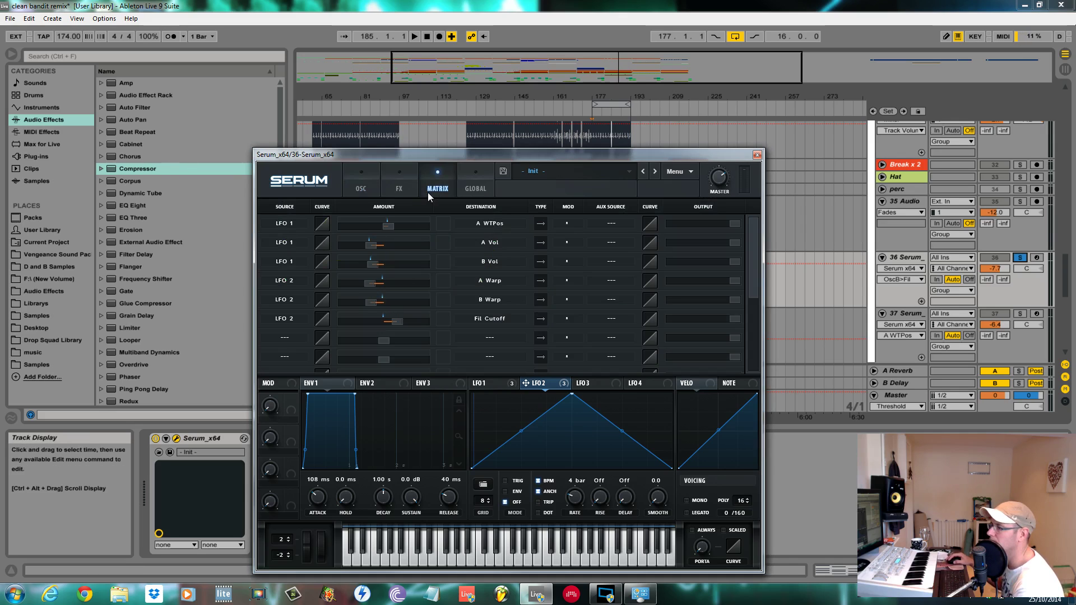
click(429, 192)
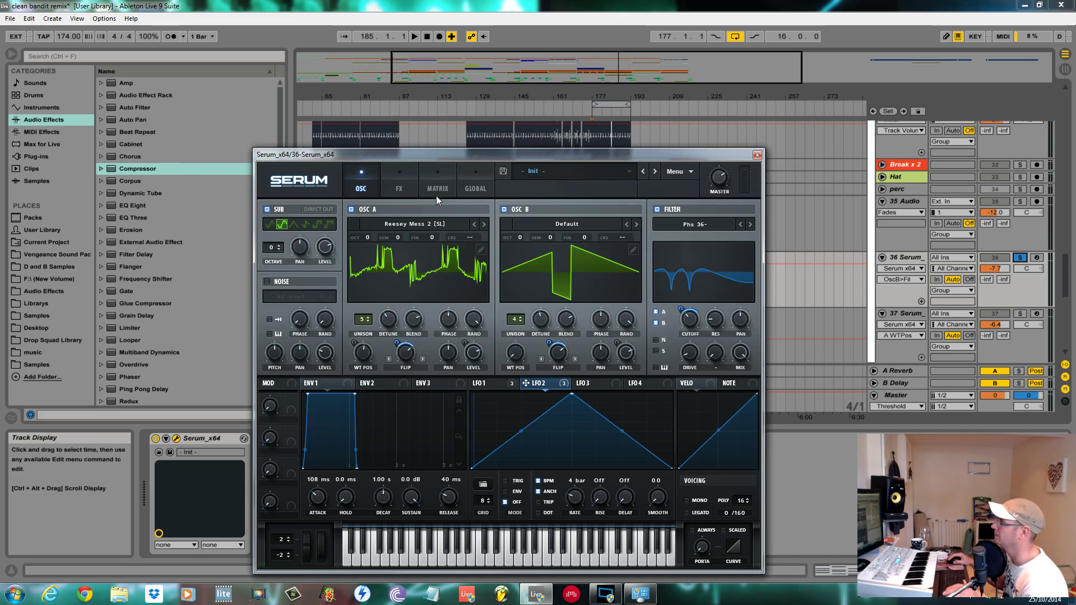
click(438, 194)
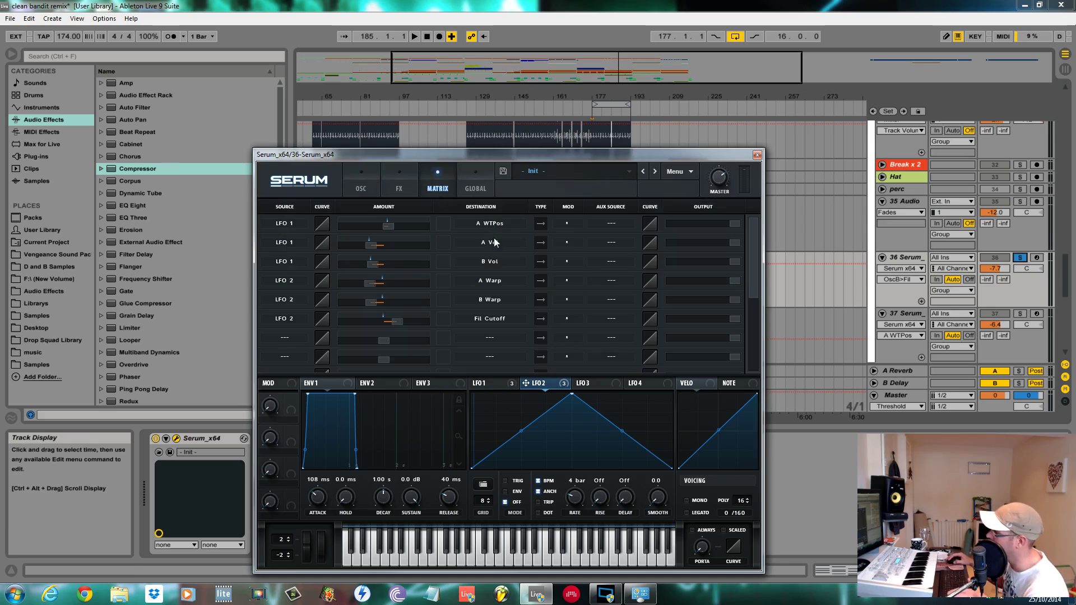
click(378, 190)
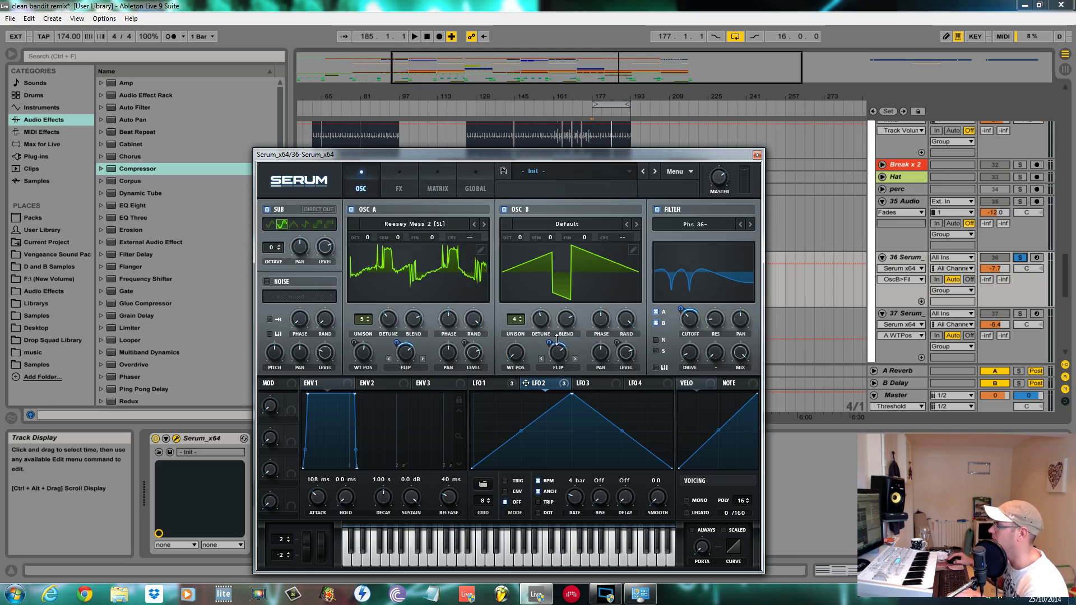
click(429, 188)
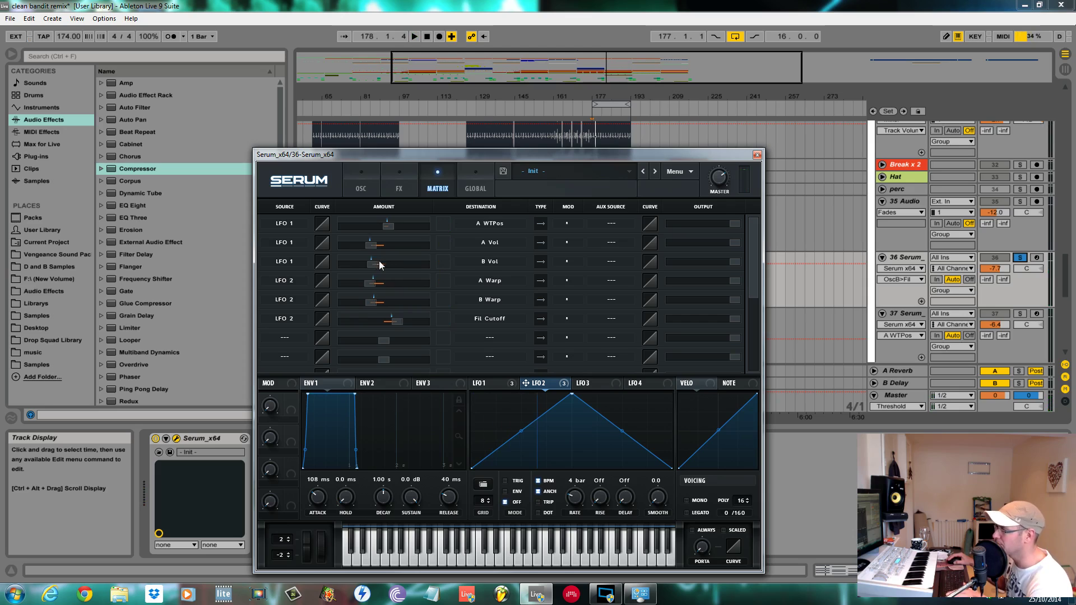
Play the beat and bring up Serum's effects page
key(space)
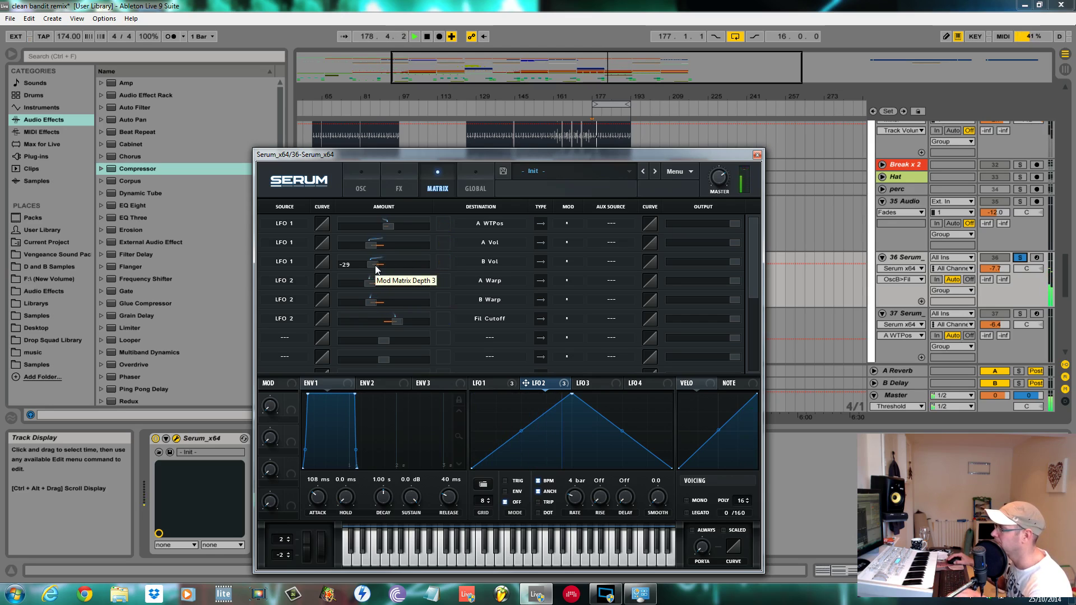
click(360, 187)
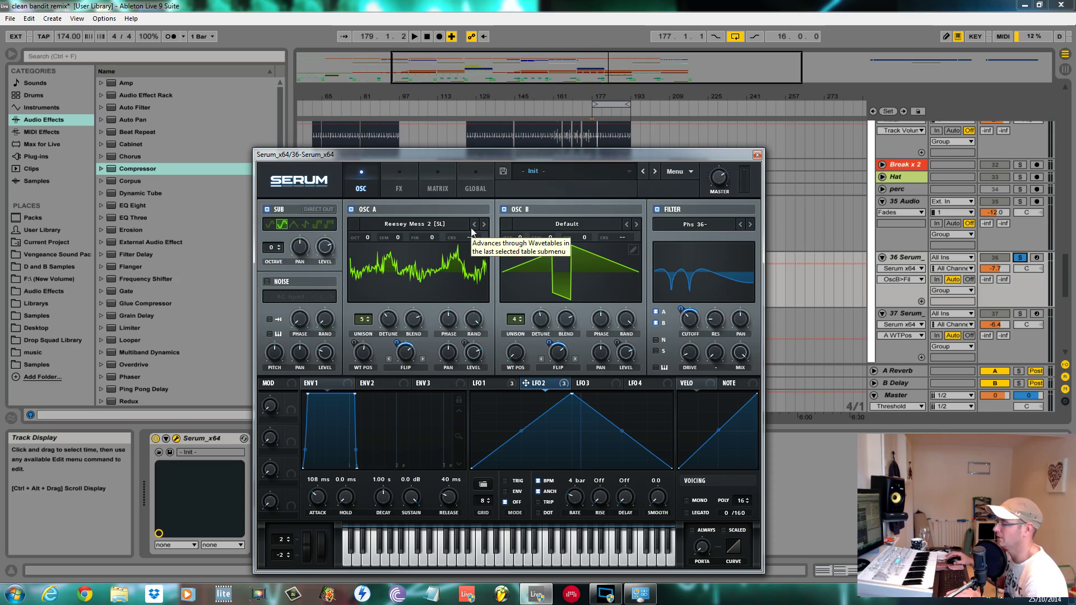
click(400, 188)
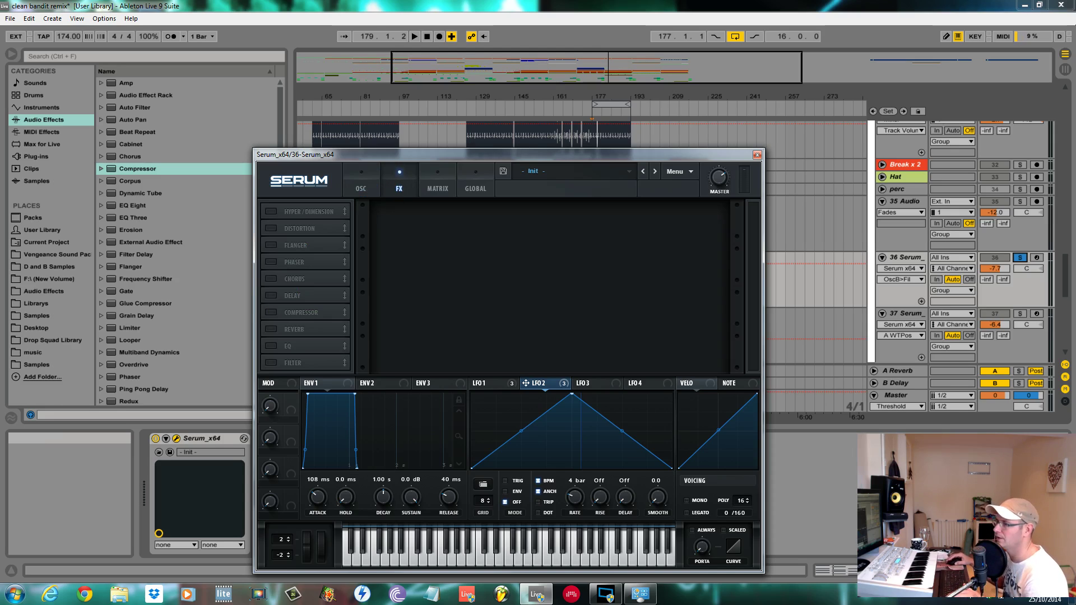
Enable Hyper/Dimension with hyper rate at 4%, then bypass-compare it and leave it on
click(307, 212)
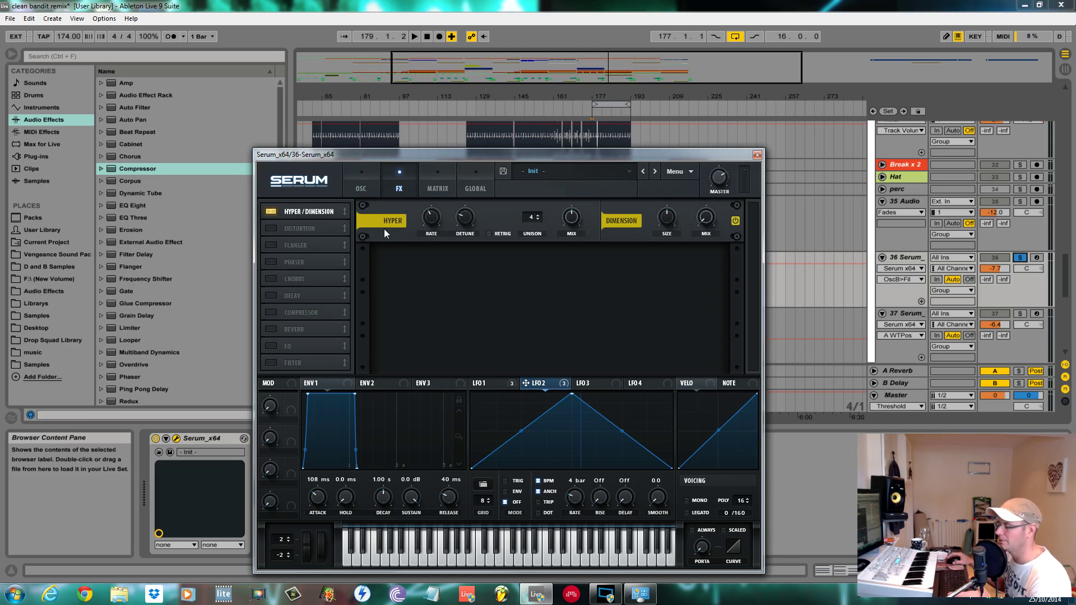
click(431, 221)
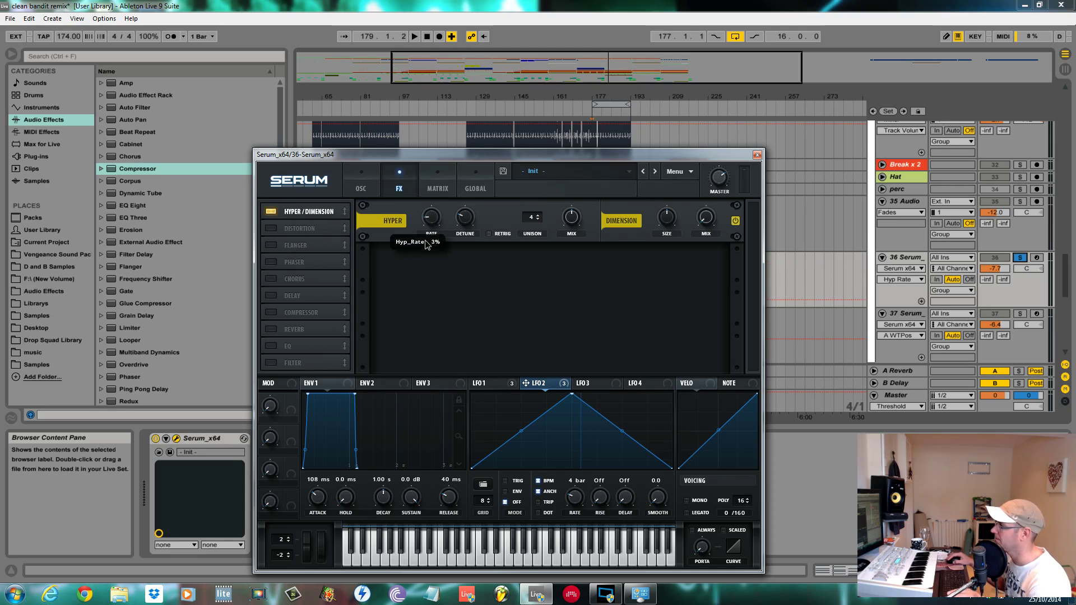
drag(426, 245, 426, 241)
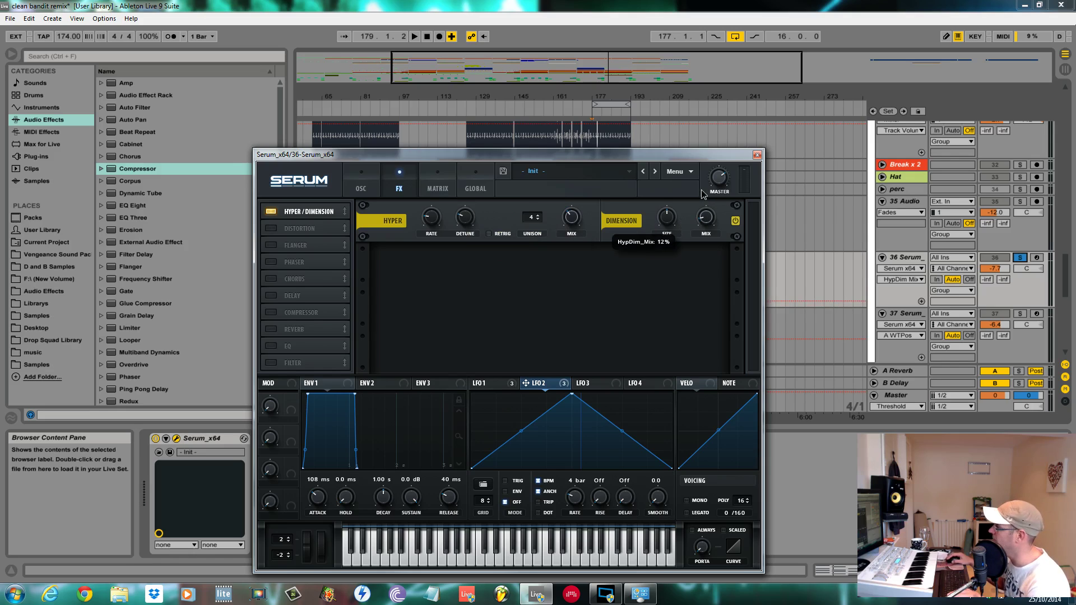
mouse_move(667, 218)
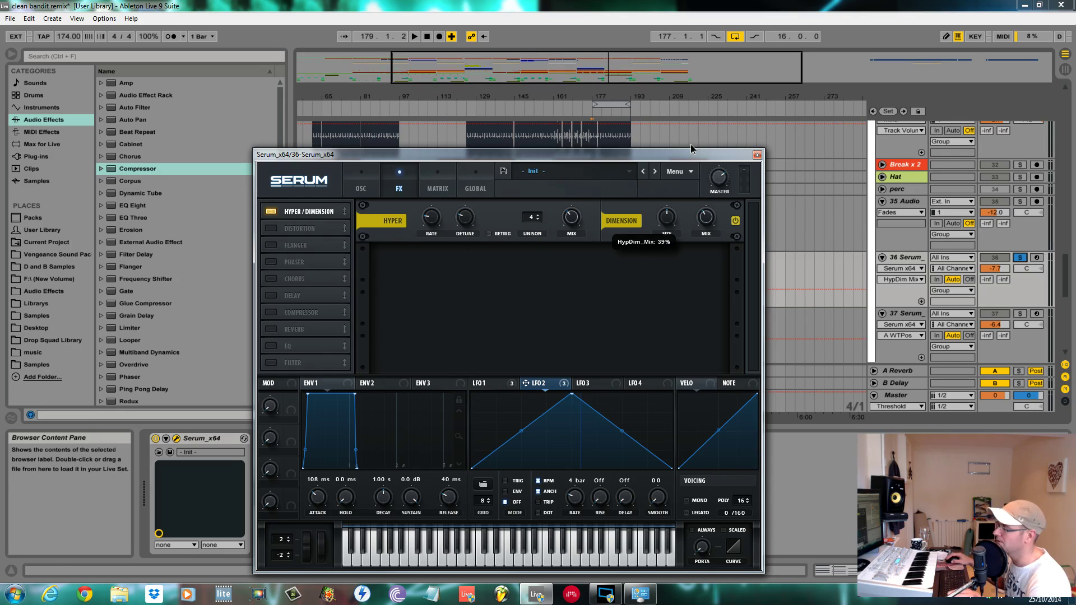
click(271, 211)
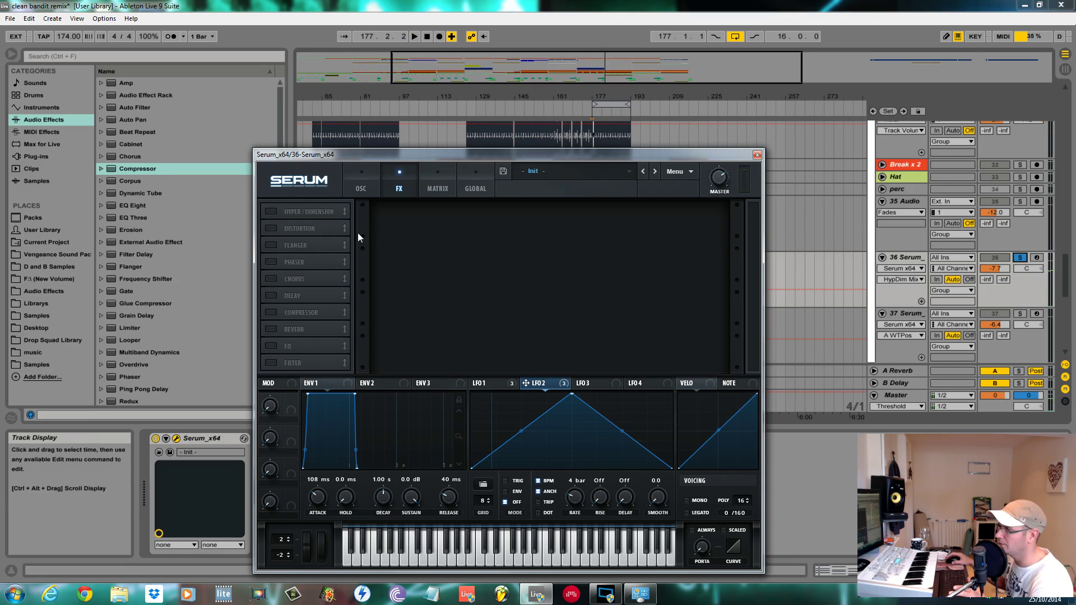
click(274, 211)
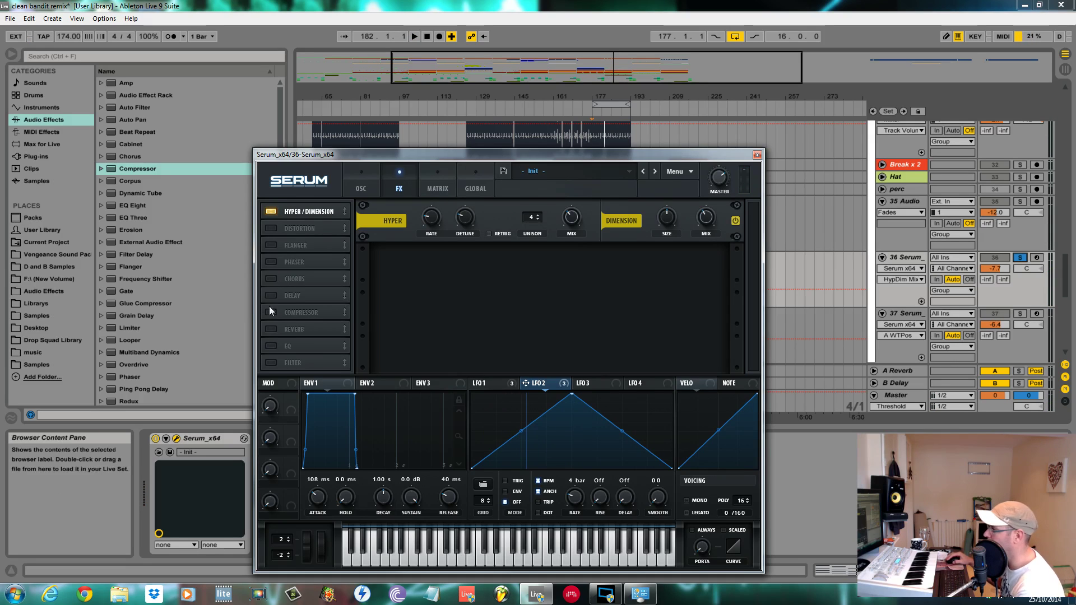
Enable Reverb in slot two, briefly try Filter in slot three, then play the beat
click(273, 329)
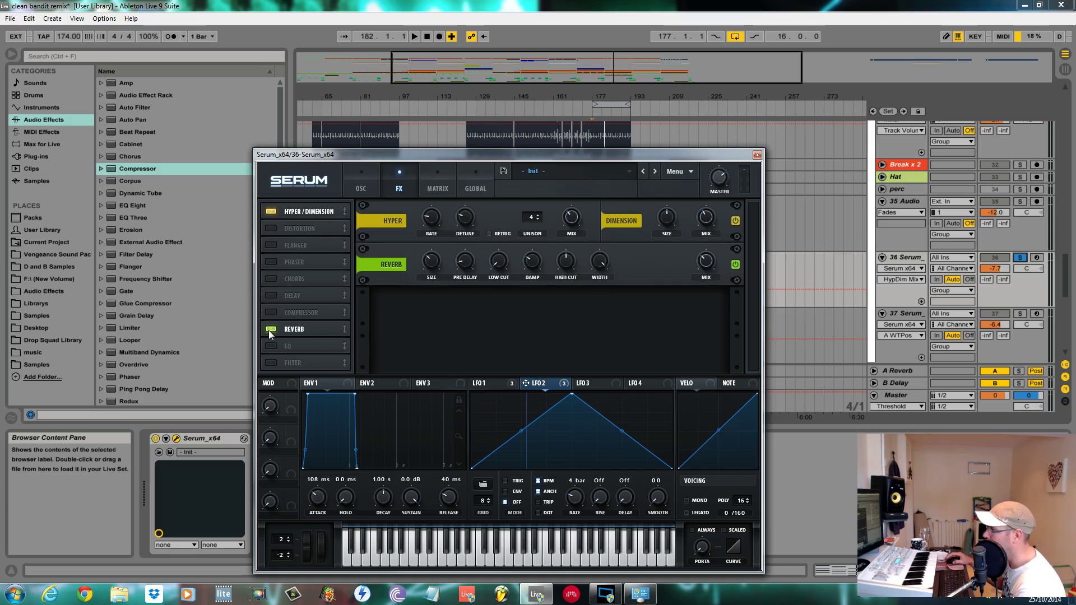
mouse_move(311, 327)
mouse_down()
mouse_move(321, 323)
mouse_move(325, 210)
mouse_move(312, 265)
mouse_move(311, 228)
mouse_up()
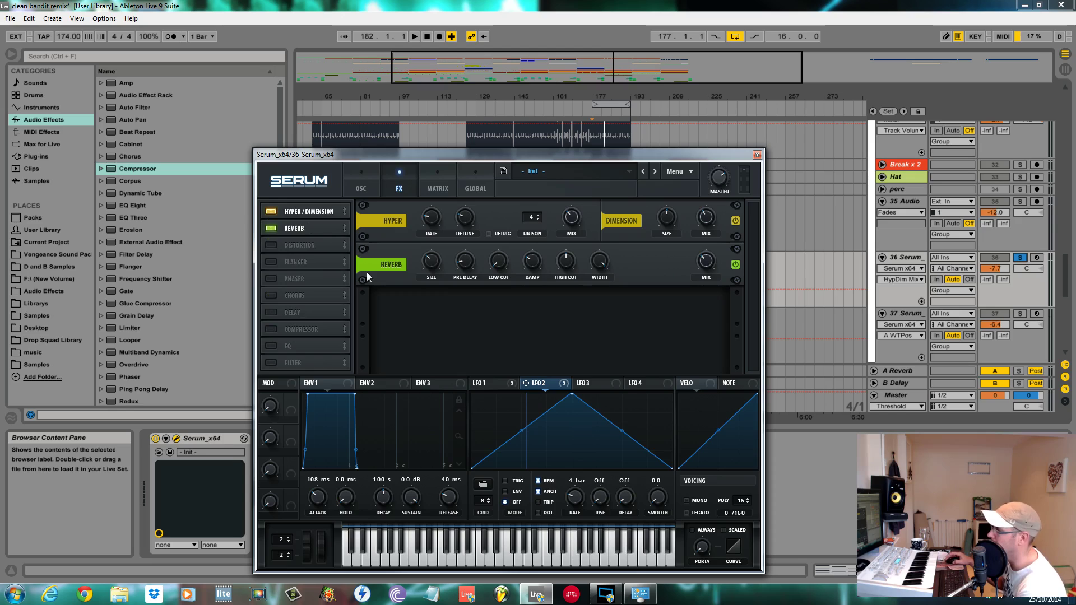
click(271, 362)
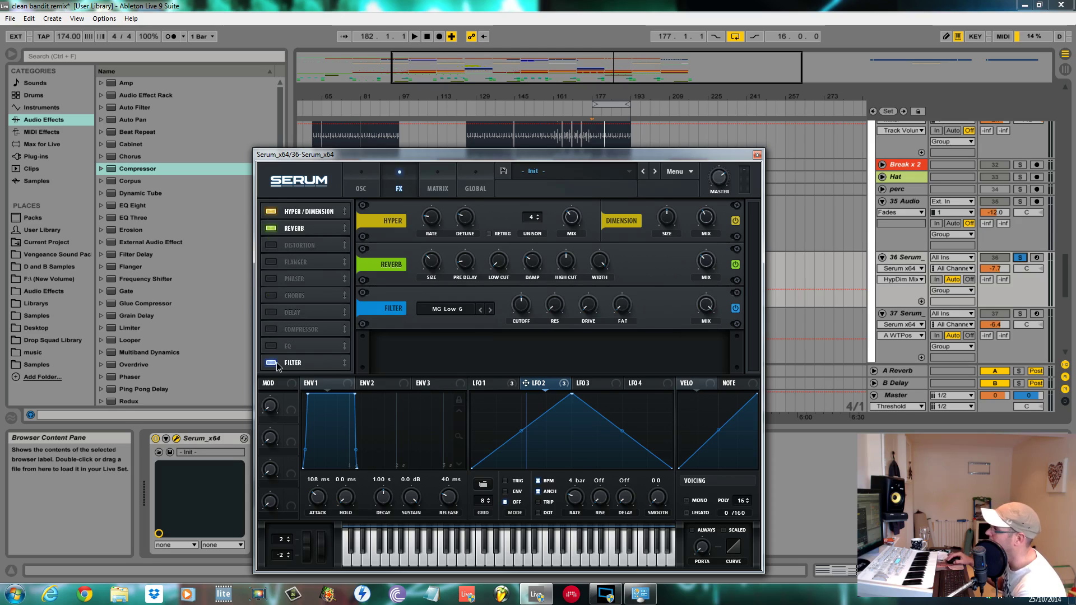
drag(294, 363, 297, 252)
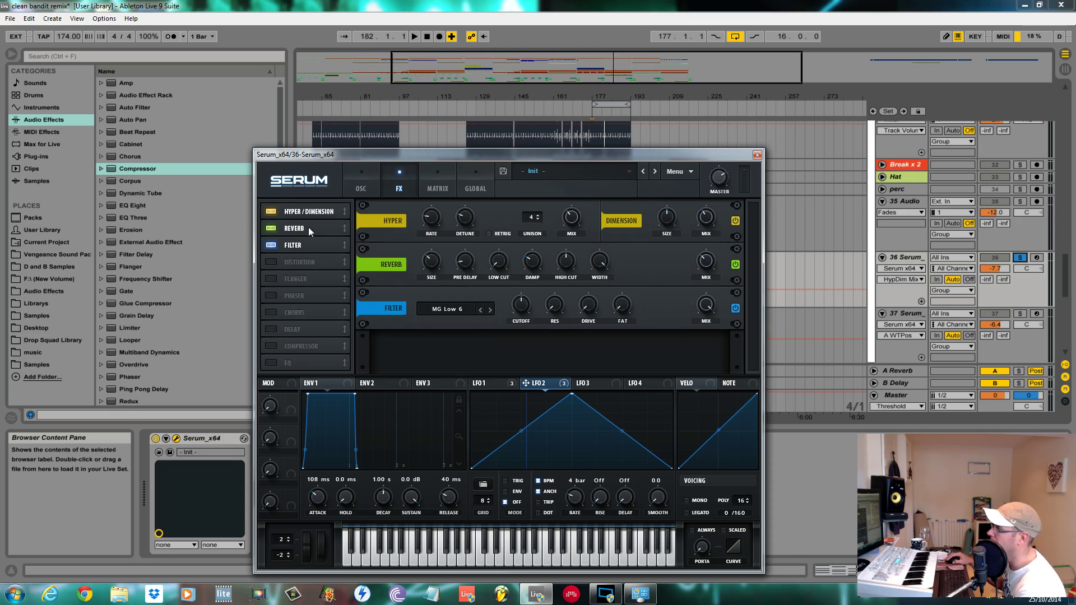
click(271, 245)
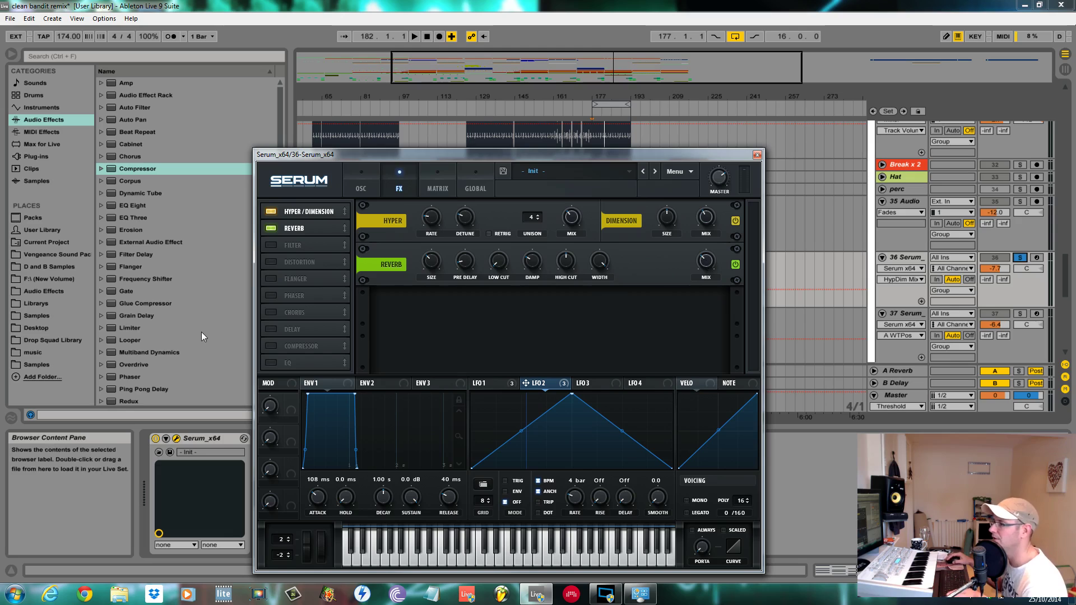
key(space)
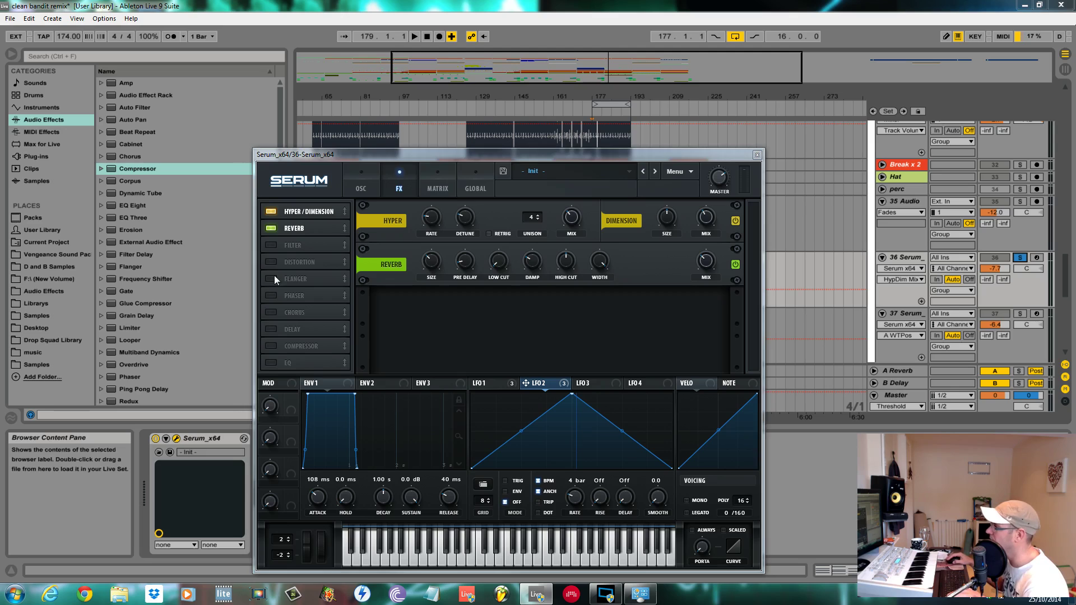
Enable the FX filter as Phs 48L6+ with ~34% resonance, added drive, and 109 Hz cutoff
click(272, 246)
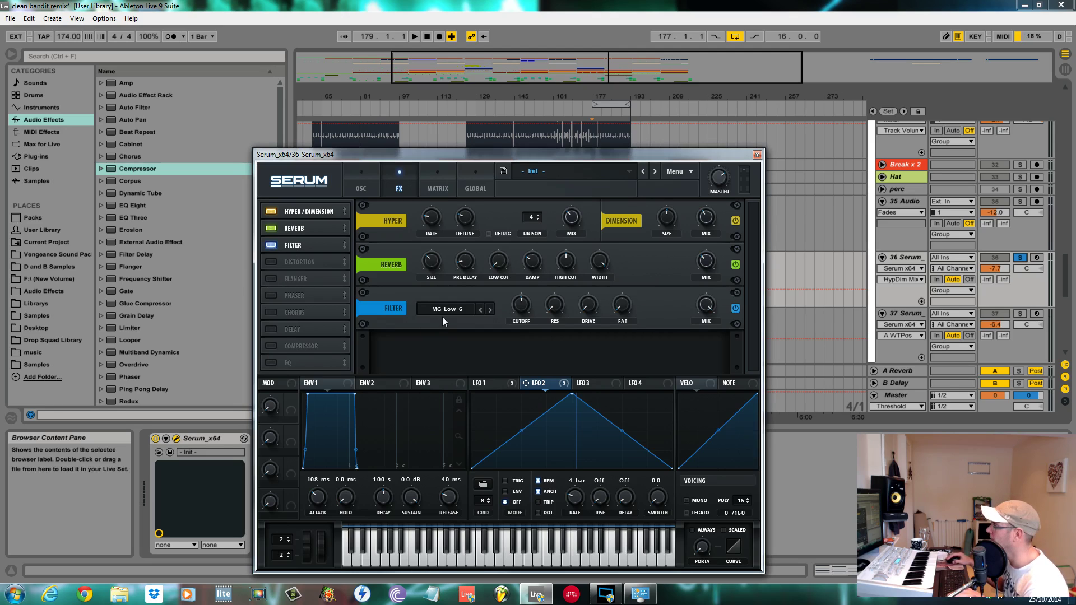
click(455, 308)
mouse_move(454, 346)
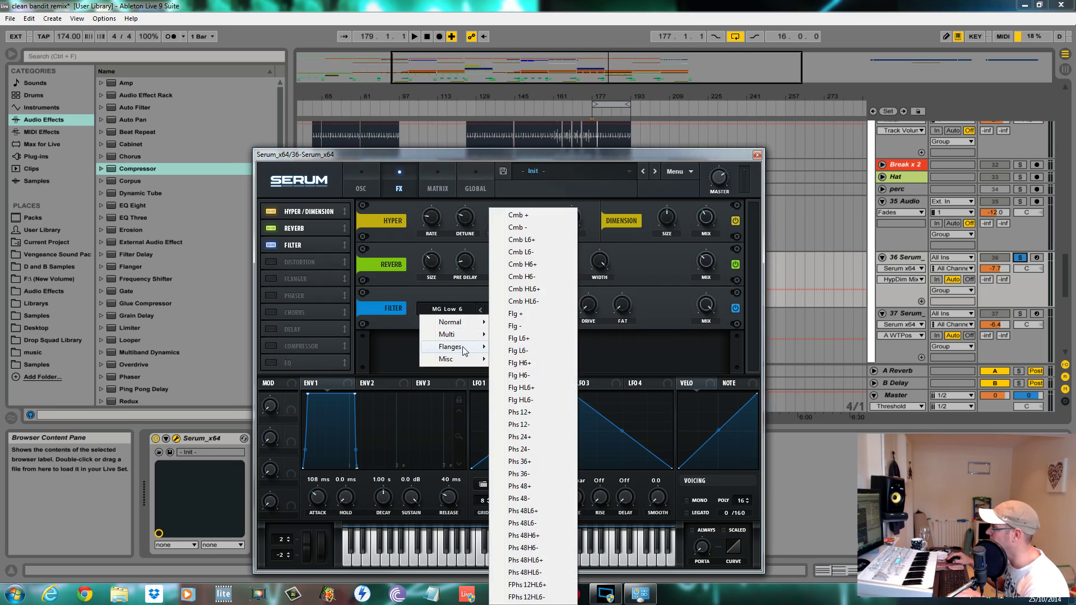
click(537, 512)
mouse_move(554, 307)
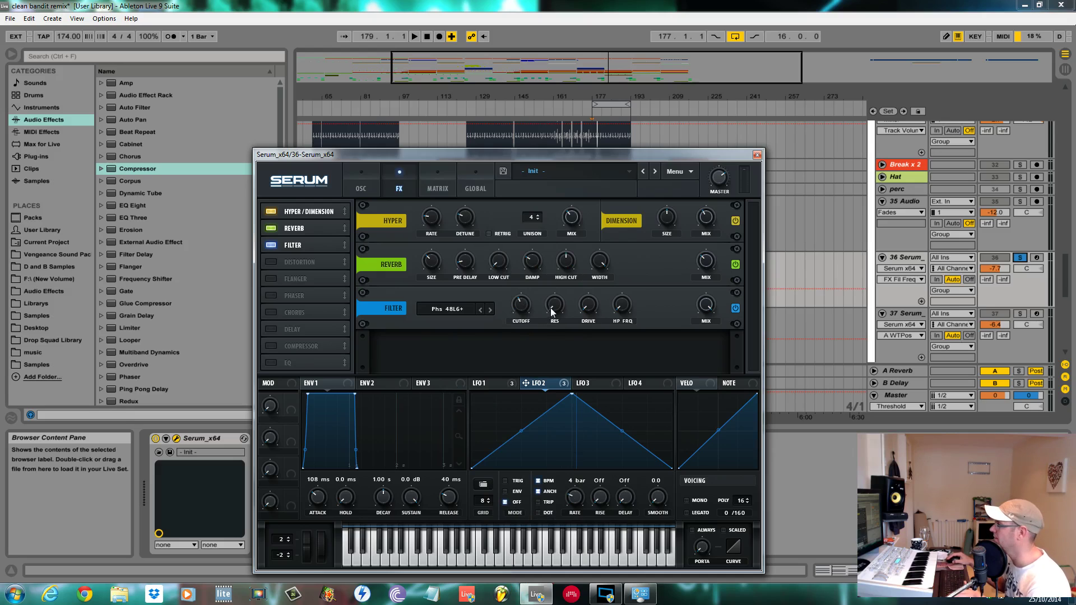
drag(553, 312, 555, 267)
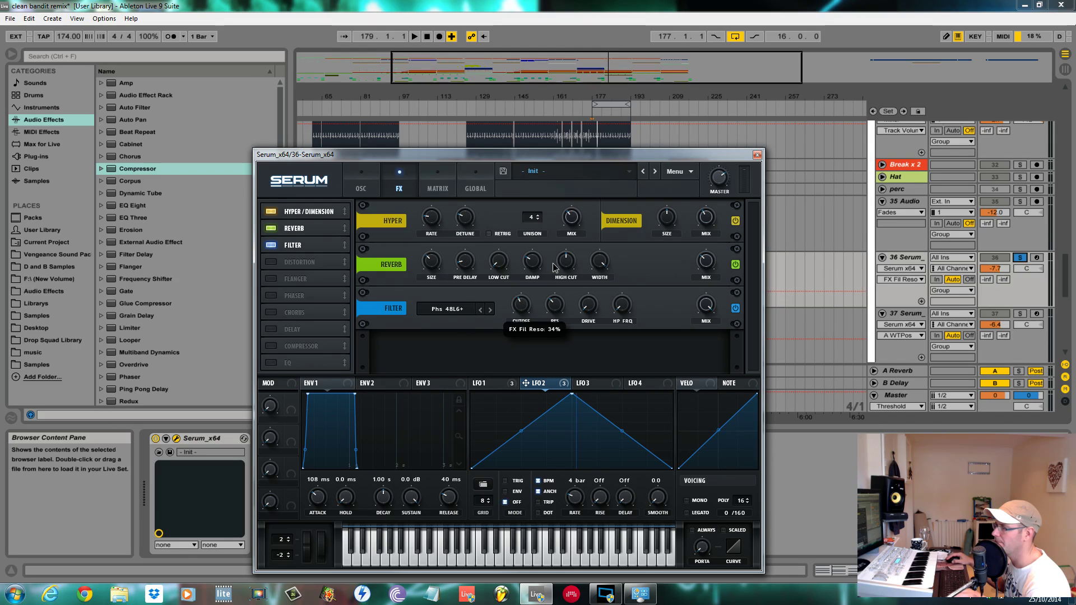
drag(588, 307, 595, 261)
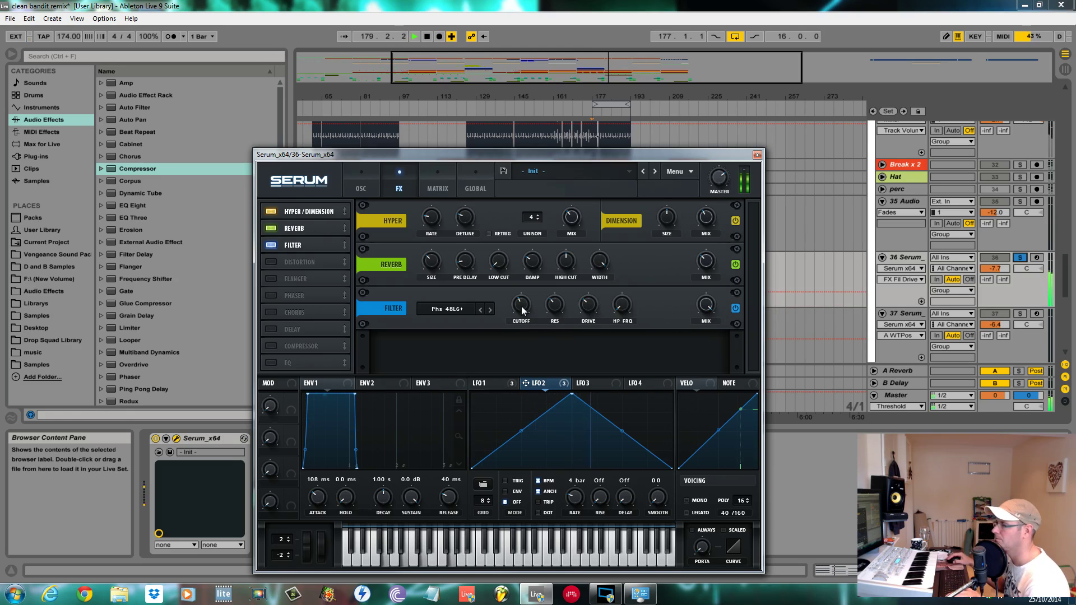
mouse_move(521, 306)
drag(521, 310, 521, 319)
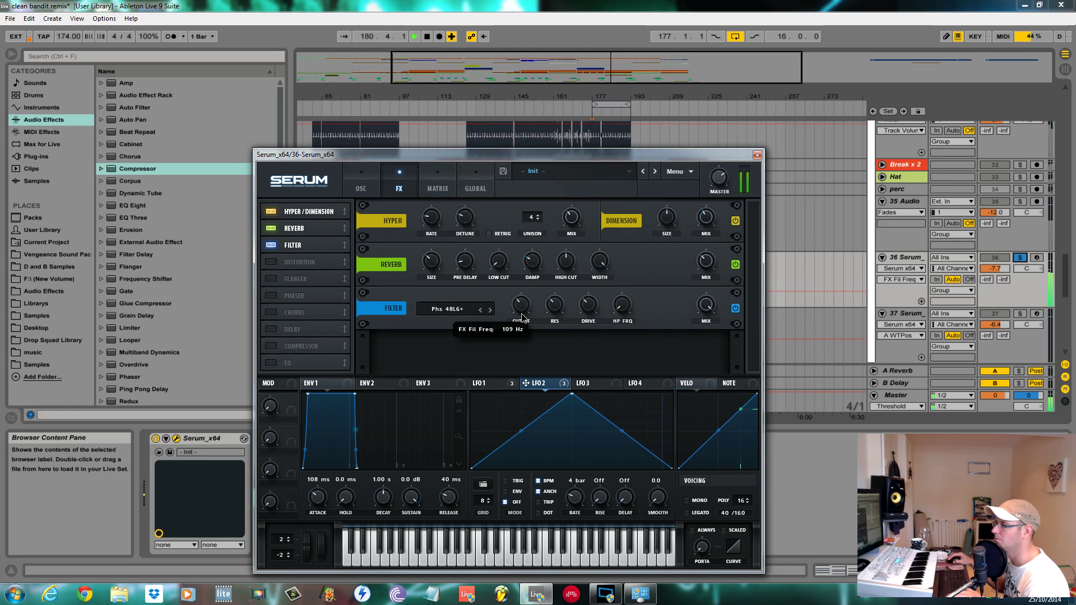
Move Filter to the chain's end and Reverb above Compressor, then show the oscillator page
drag(319, 245, 308, 362)
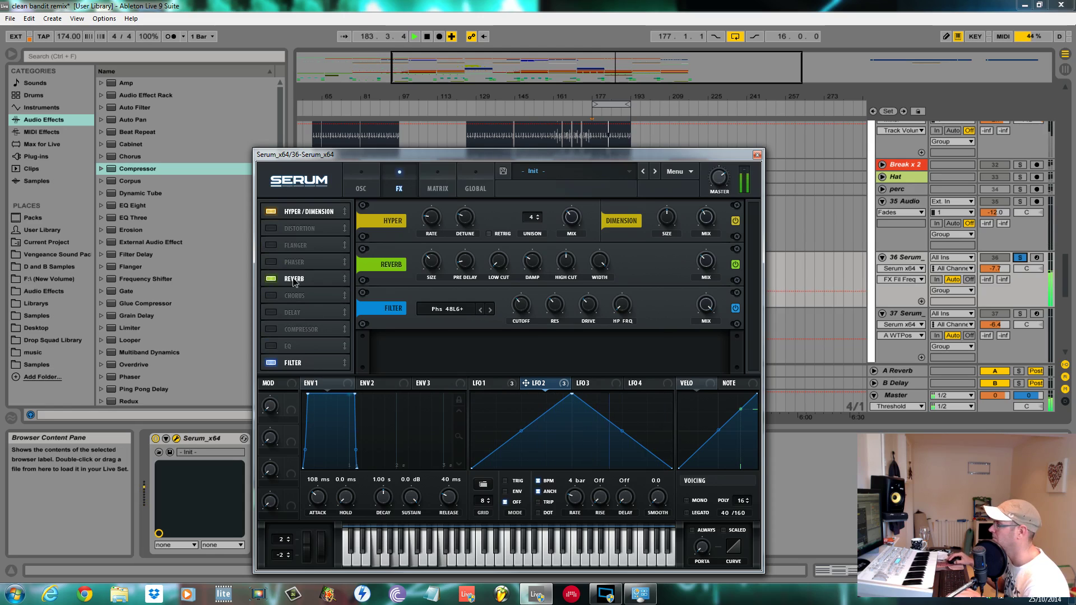
drag(291, 230, 295, 313)
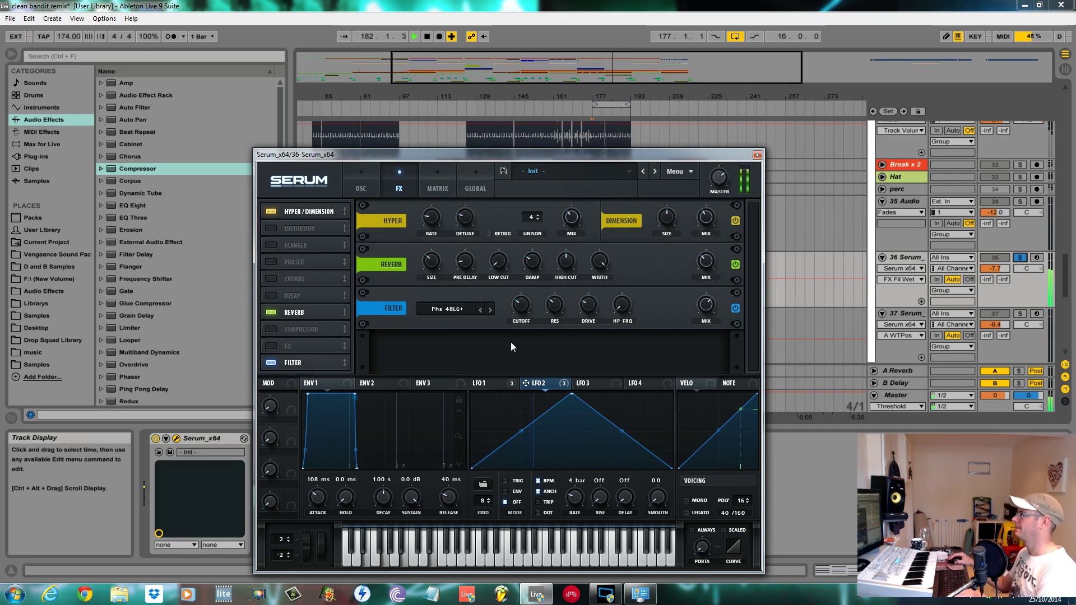
click(370, 189)
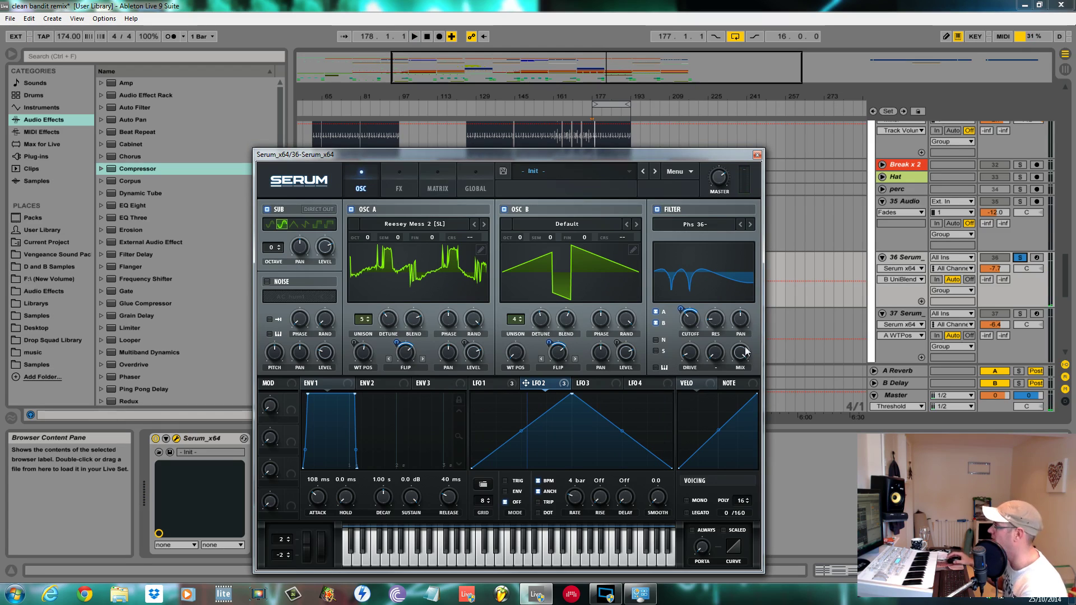
Move Serum aside to reveal the arrangement and unsolo track 36 for the full beat
drag(603, 153, 617, 97)
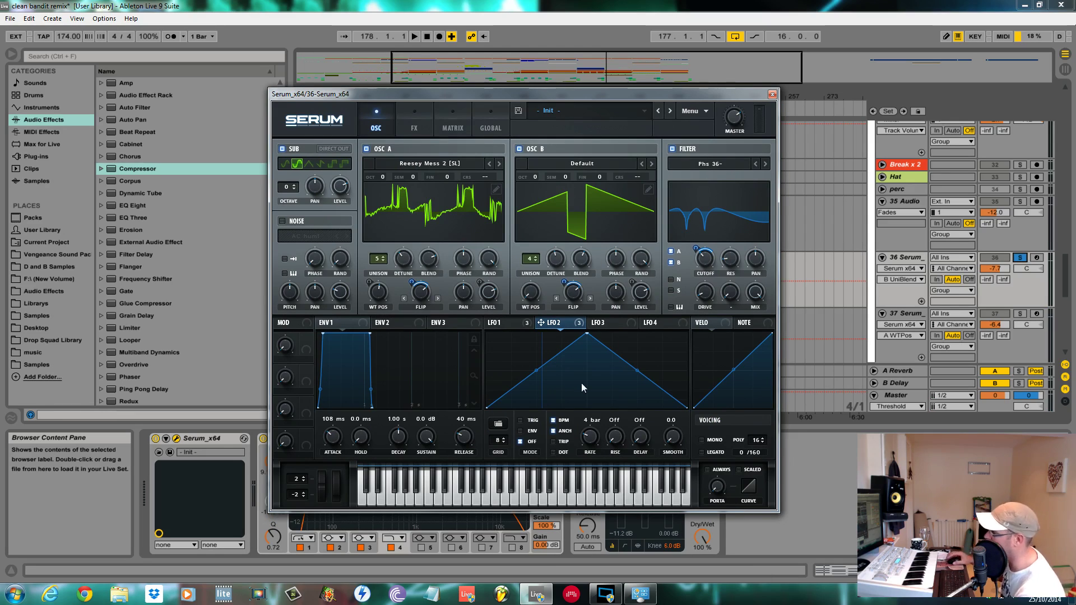
mouse_move(638, 97)
mouse_down()
mouse_move(492, 216)
mouse_move(431, 76)
mouse_up()
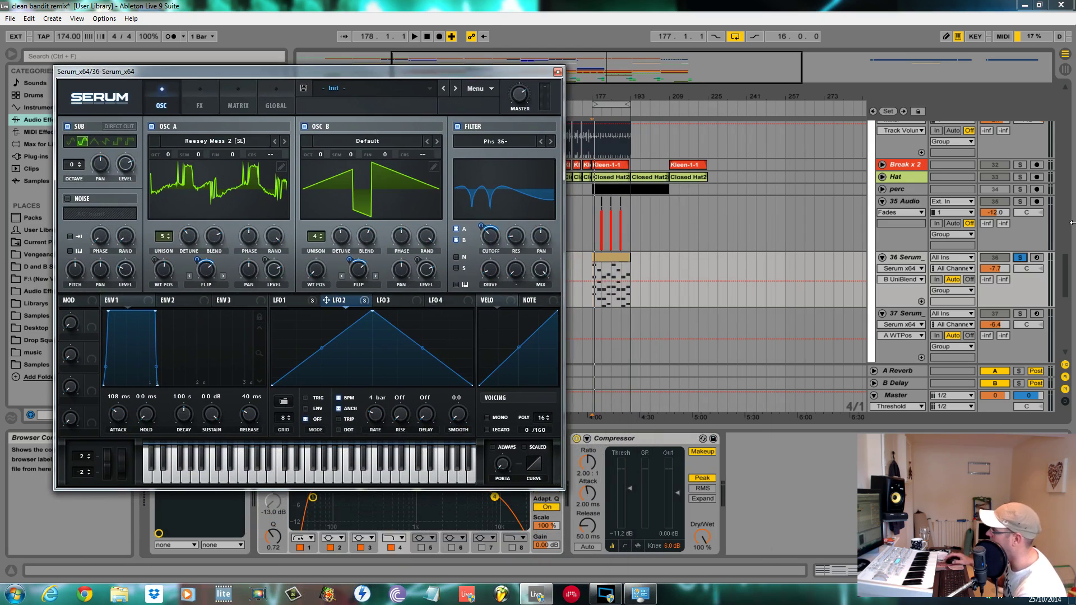
click(1018, 258)
click(606, 274)
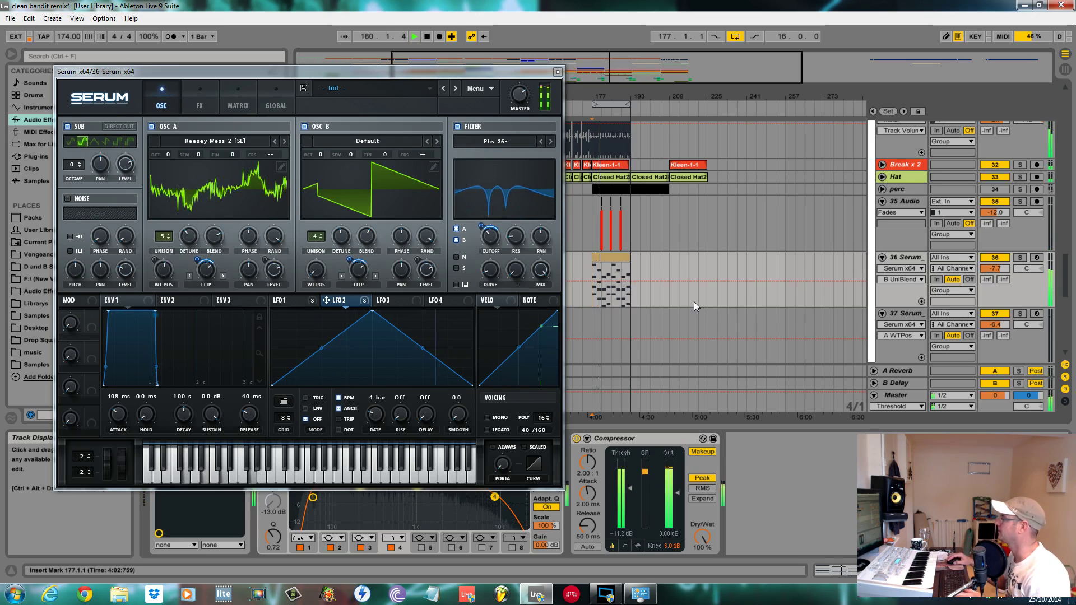
Stop playback and nudge the Serum window into a new position
key(space)
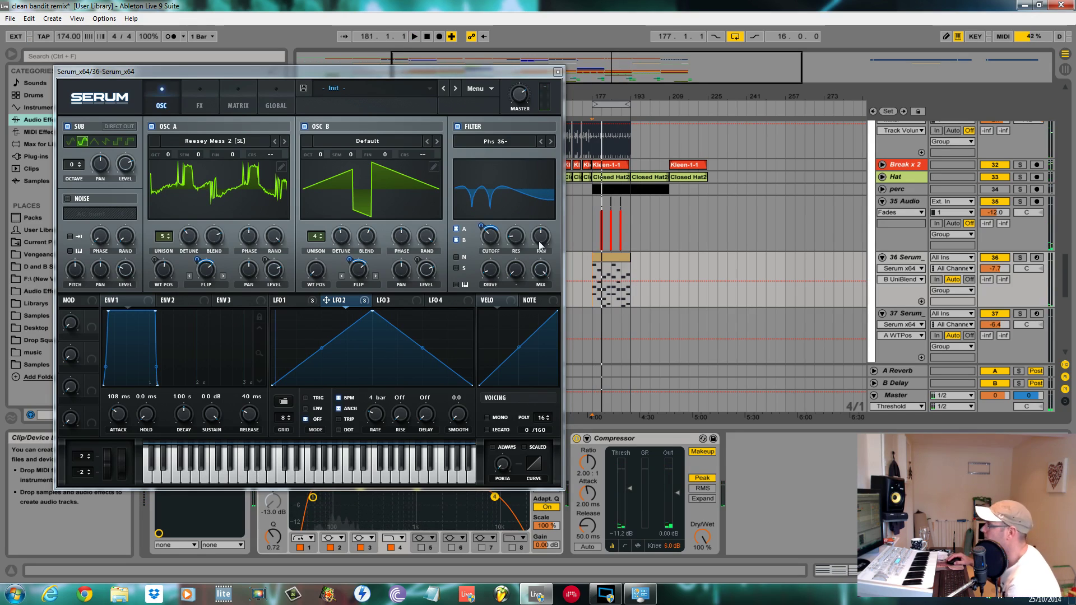
drag(330, 73, 326, 68)
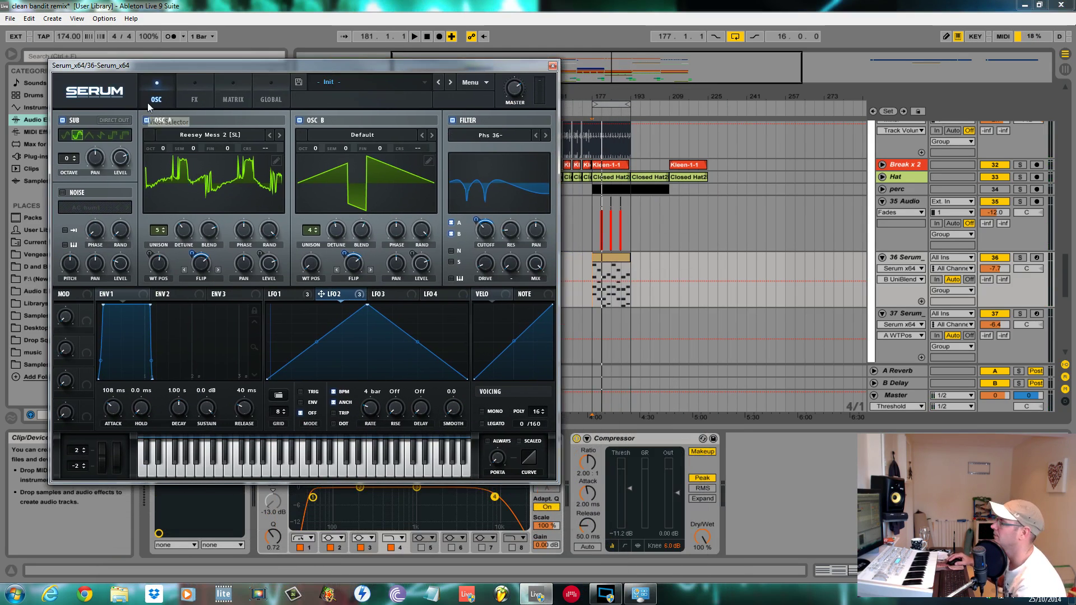
drag(312, 69, 337, 61)
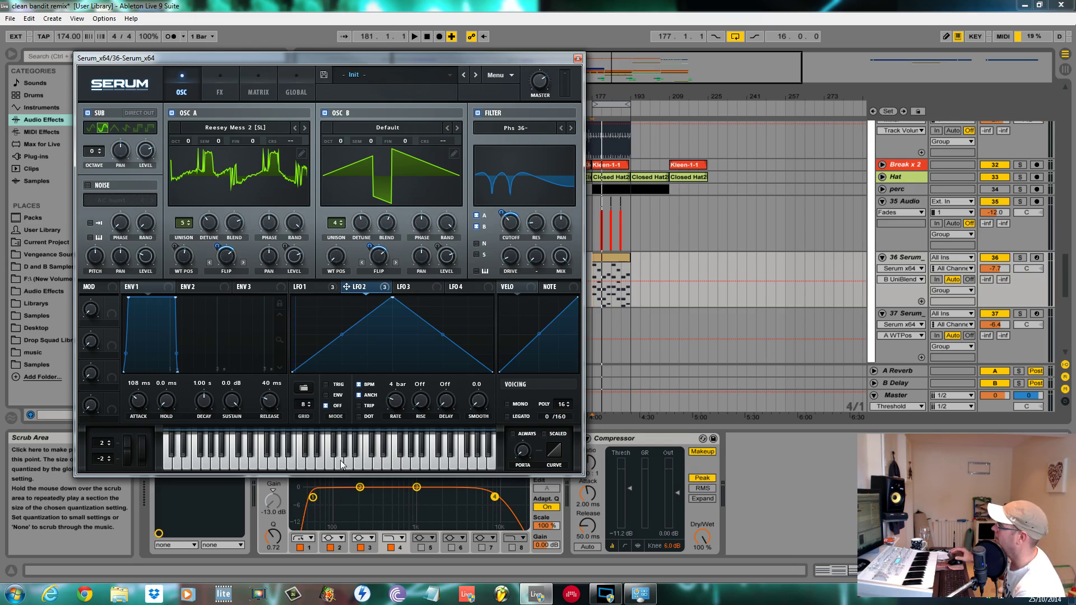
drag(433, 62, 429, 57)
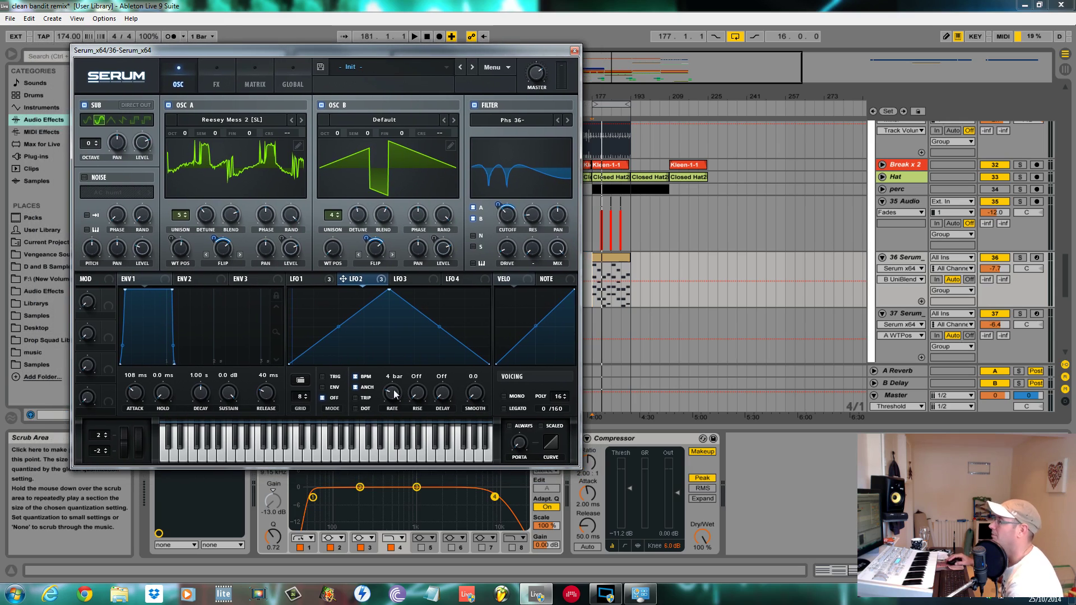
drag(366, 55, 376, 49)
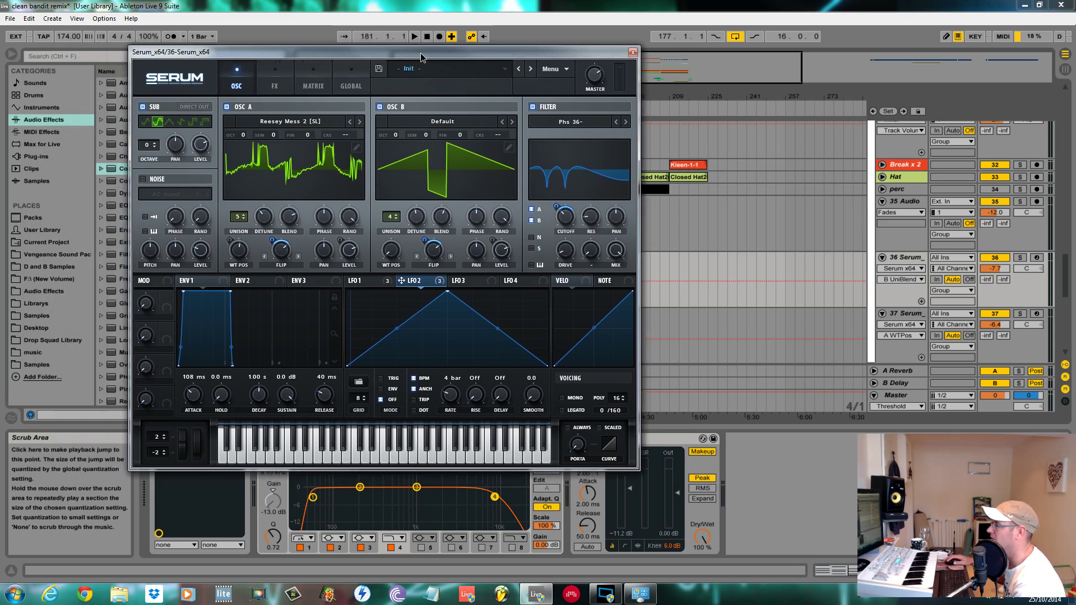